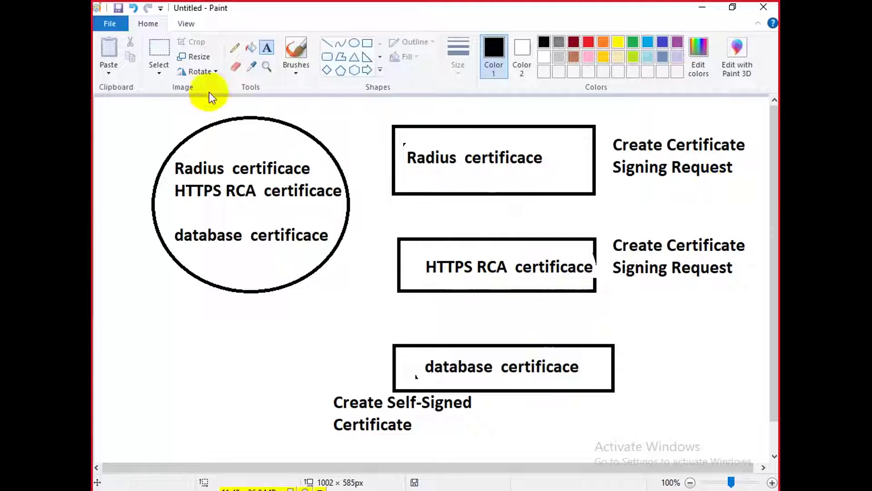
# Draw a freehand pencil curve above the first 'Create Certificate Signing Request' label.
pyautogui.click(240, 51)
pyautogui.moveTo(629, 129)
pyautogui.mouseDown()
pyautogui.moveTo(682, 126)
pyautogui.moveTo(715, 105)
pyautogui.mouseUp()
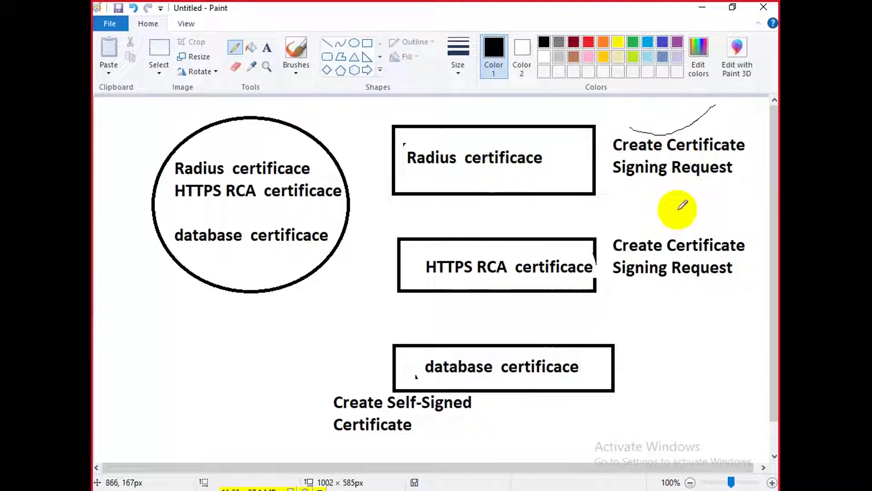
# Add a 'CSR' text label below the first 'Signing Request' note in the diagram.
pyautogui.click(269, 49)
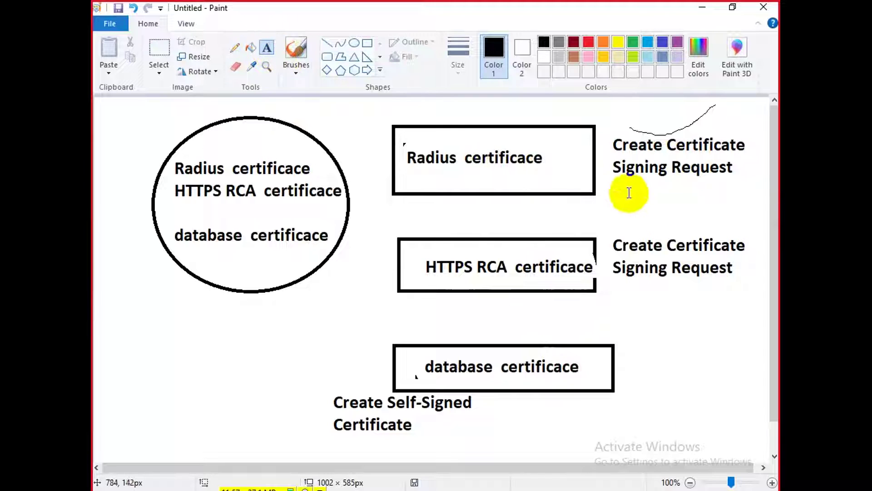
pyautogui.moveTo(606, 180); pyautogui.dragTo(748, 216)
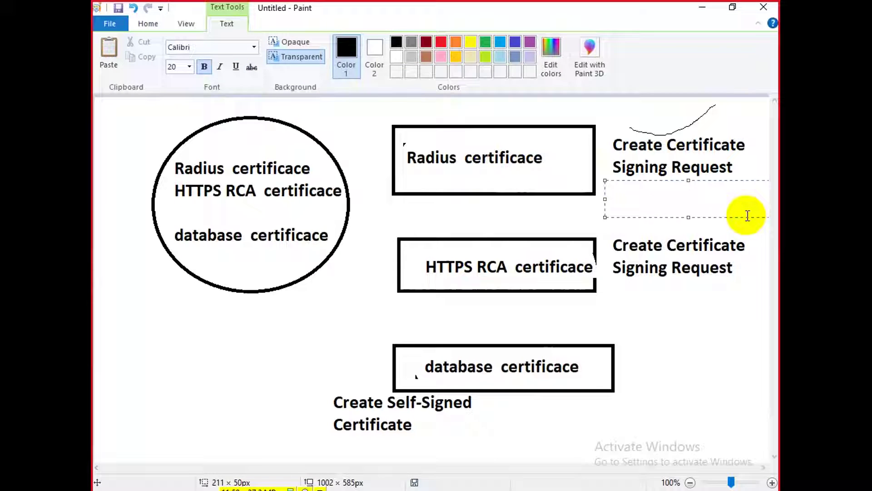
pyautogui.write('CSR')
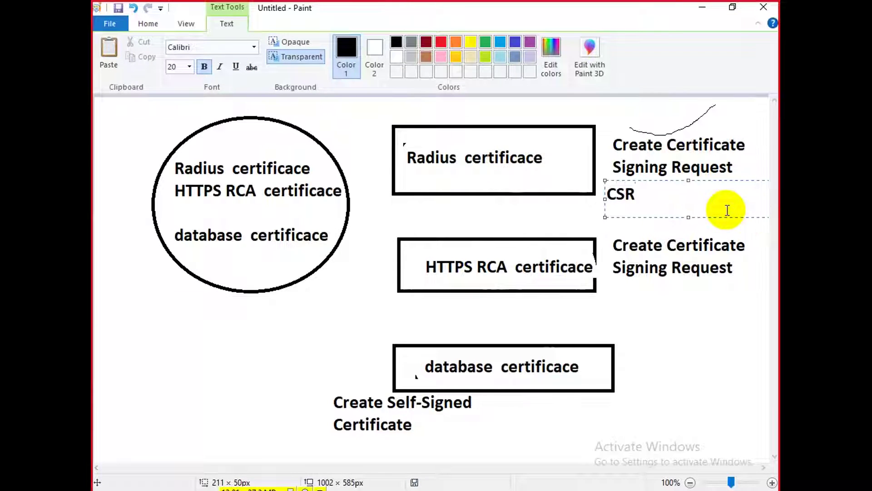
pyautogui.click(670, 320)
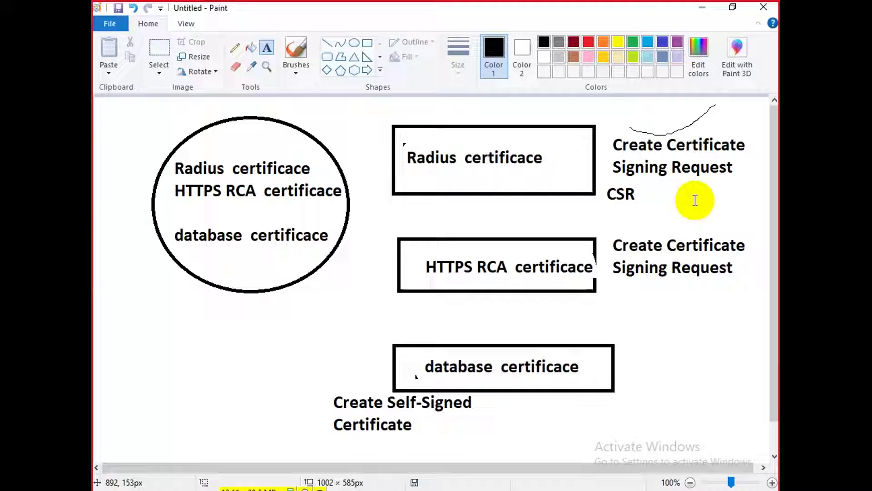
# Draw two pencil strokes curving toward and past the database certificate box.
pyautogui.click(236, 48)
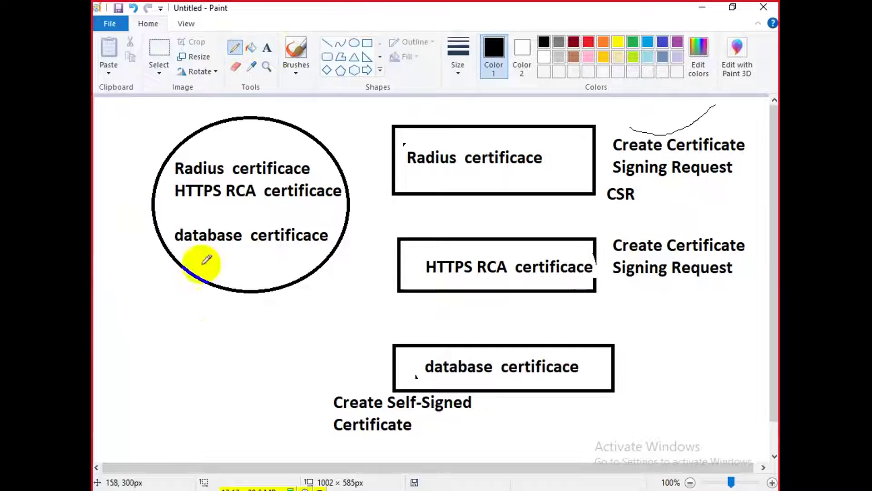
pyautogui.moveTo(279, 360); pyautogui.dragTo(416, 324)
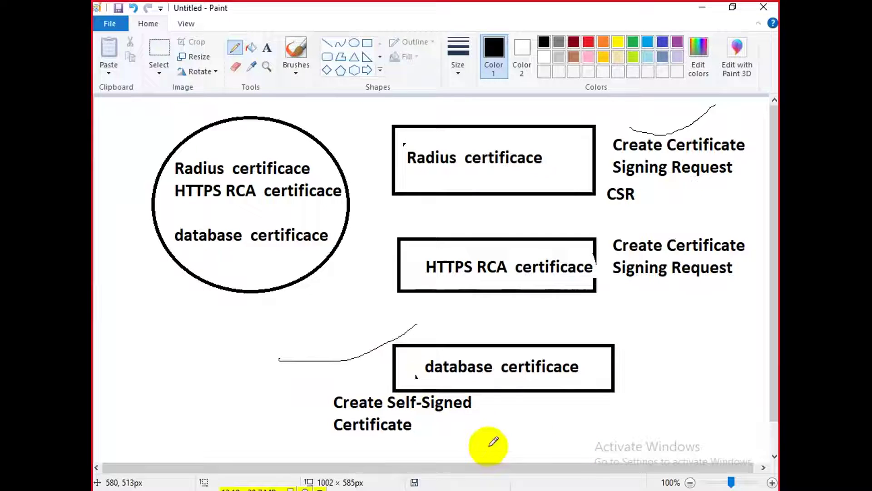
pyautogui.moveTo(471, 426); pyautogui.dragTo(644, 361)
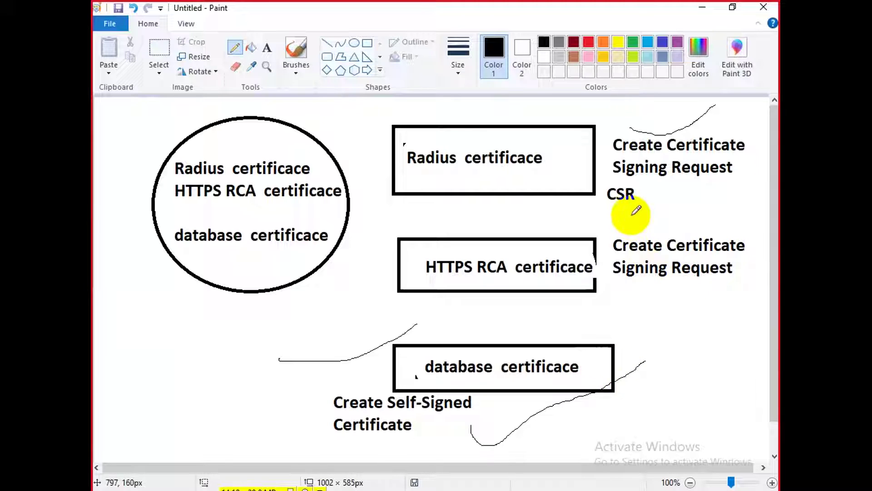
# Circle the CSR label and draw a line from it toward the right edge.
pyautogui.moveTo(662, 195)
pyautogui.mouseDown()
pyautogui.moveTo(610, 168)
pyautogui.moveTo(604, 214)
pyautogui.moveTo(660, 205)
pyautogui.moveTo(661, 194)
pyautogui.moveTo(741, 189)
pyautogui.mouseUp()
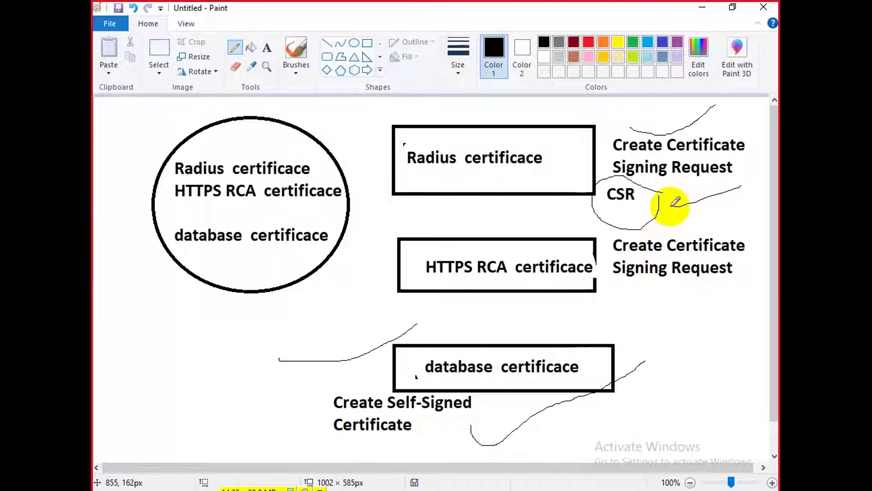
pyautogui.moveTo(678, 211); pyautogui.dragTo(769, 192)
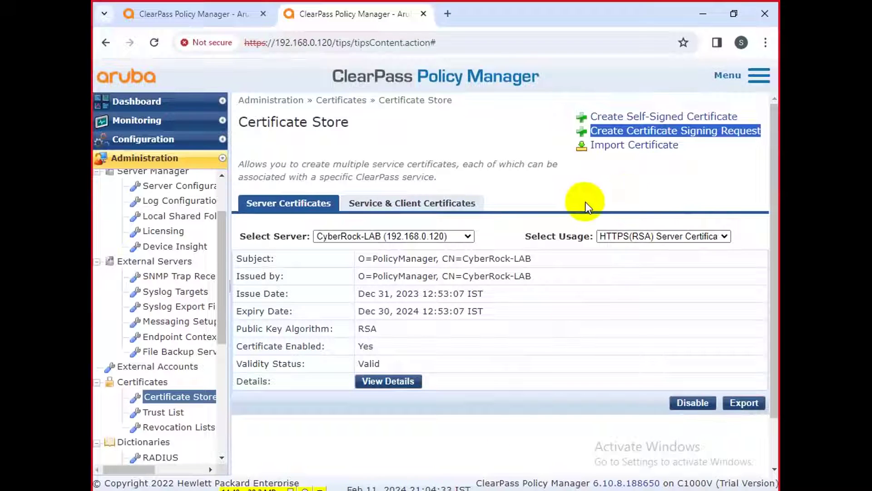
pyautogui.click(581, 201)
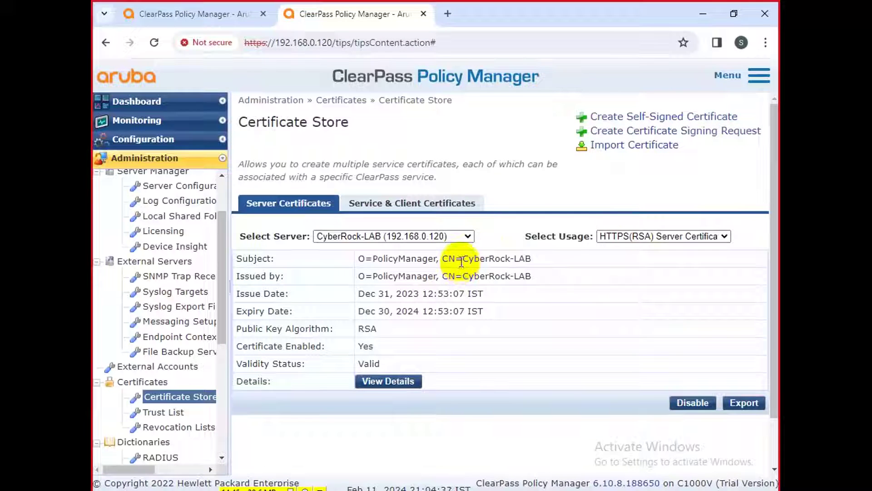
# Show the Database Server Certificate usage and review its server, subject and issuer details.
pyautogui.click(621, 235)
pyautogui.click(629, 294)
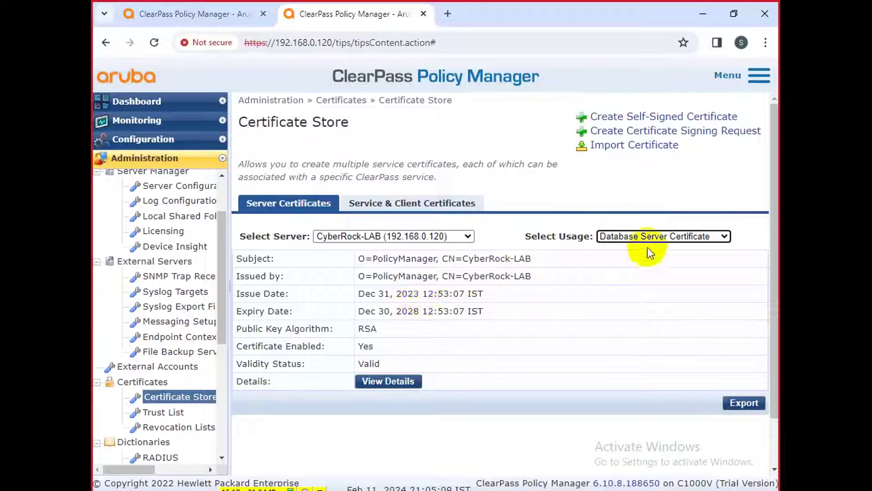
pyautogui.moveTo(745, 240); pyautogui.dragTo(661, 204)
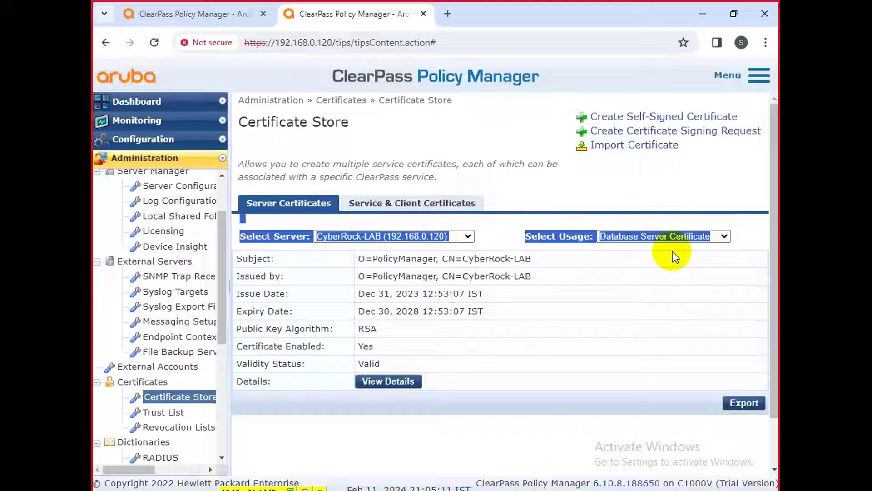
pyautogui.moveTo(718, 251); pyautogui.dragTo(741, 229)
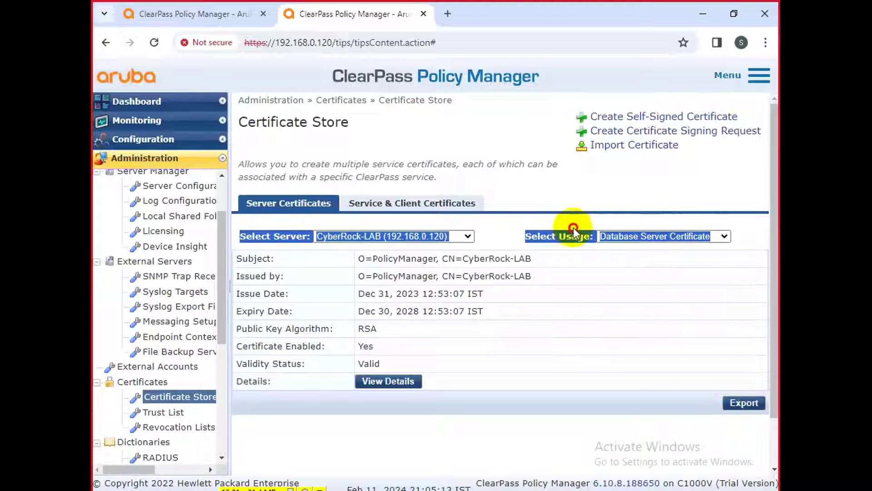
pyautogui.moveTo(574, 228); pyautogui.dragTo(623, 271)
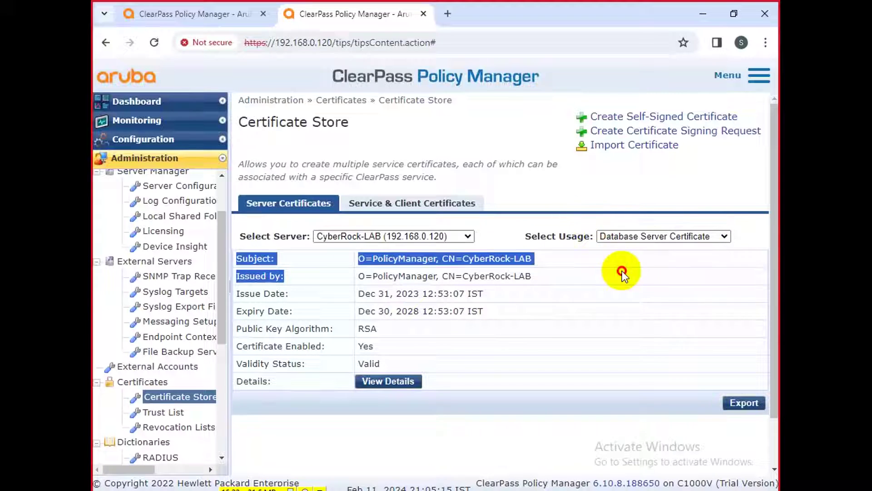
pyautogui.click(623, 271)
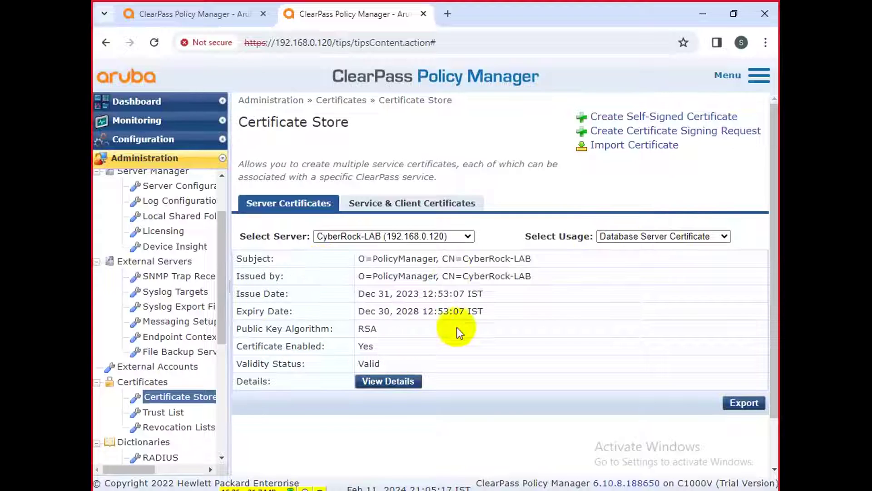
# Highlight the Database Server Certificate's full Expiry Date value.
pyautogui.moveTo(359, 311); pyautogui.dragTo(432, 318)
pyautogui.click(483, 313)
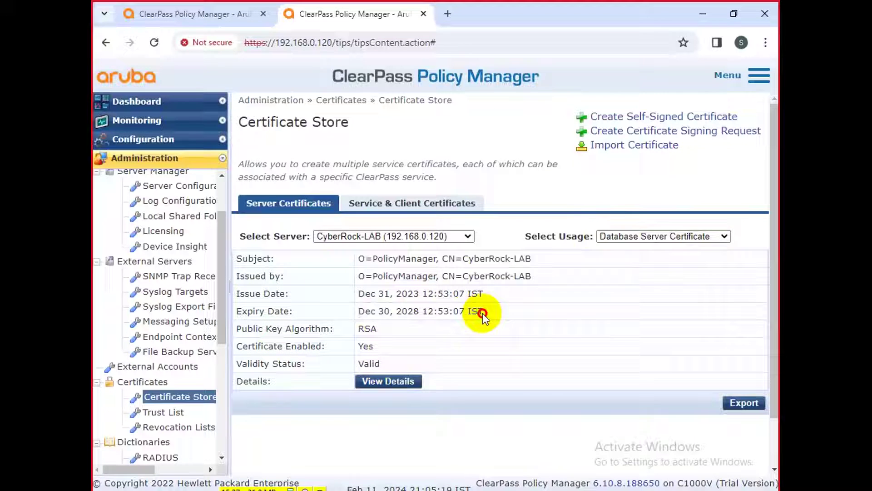
pyautogui.tripleClick(483, 313)
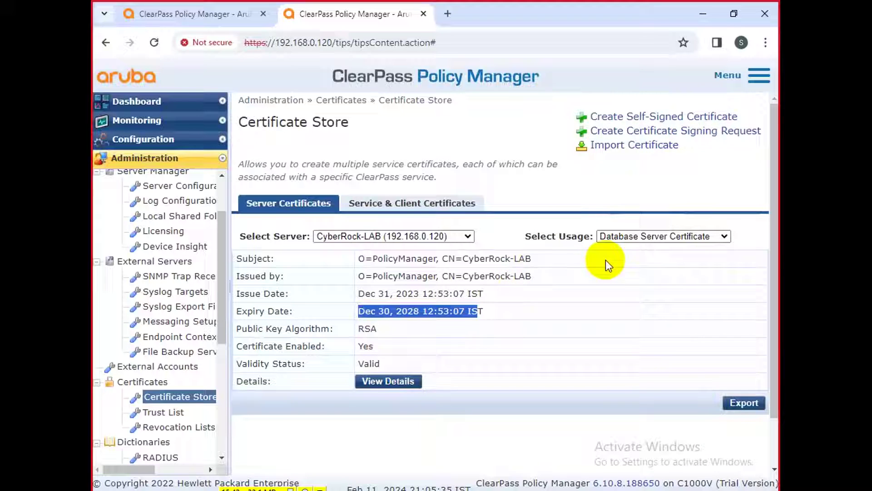
pyautogui.click(619, 186)
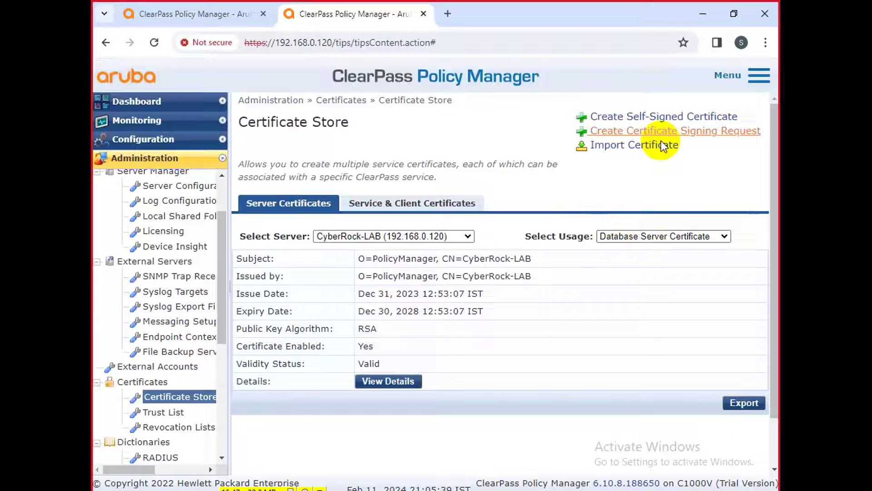
# Preview a self-signed Server Certificate with Database Server Certificate usage, then cancel the form.
pyautogui.click(670, 117)
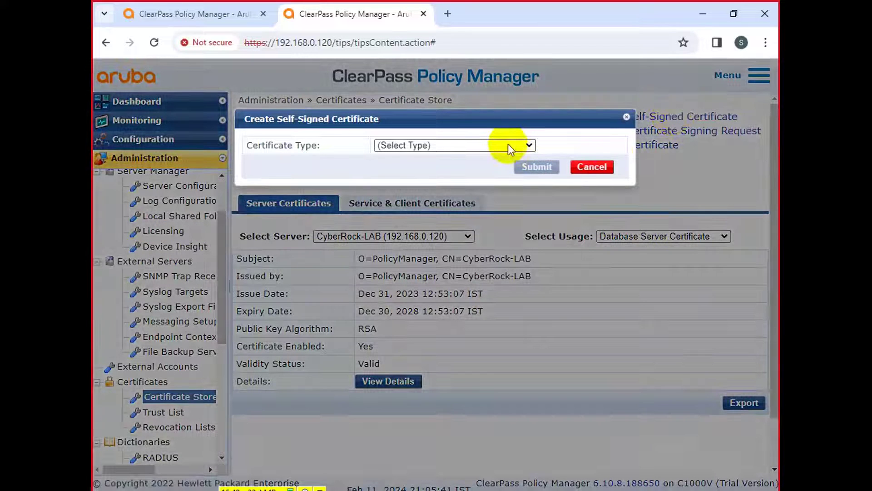
pyautogui.click(508, 145)
pyautogui.click(468, 170)
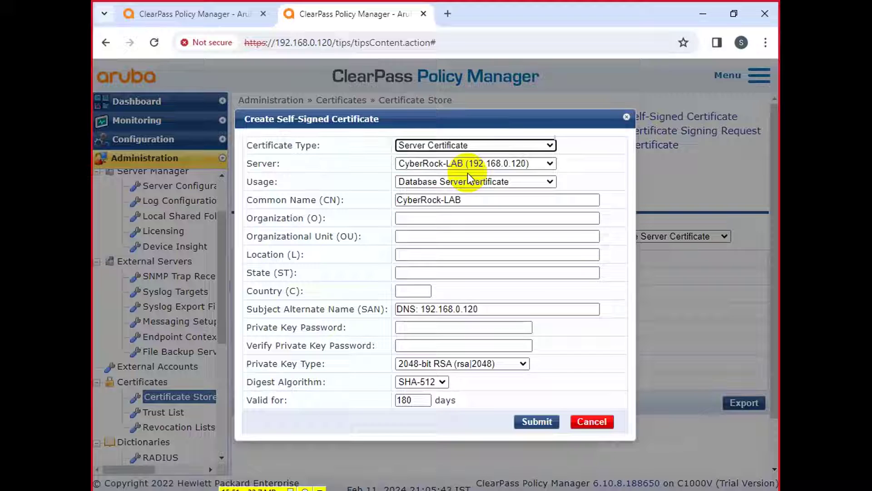
pyautogui.click(593, 179)
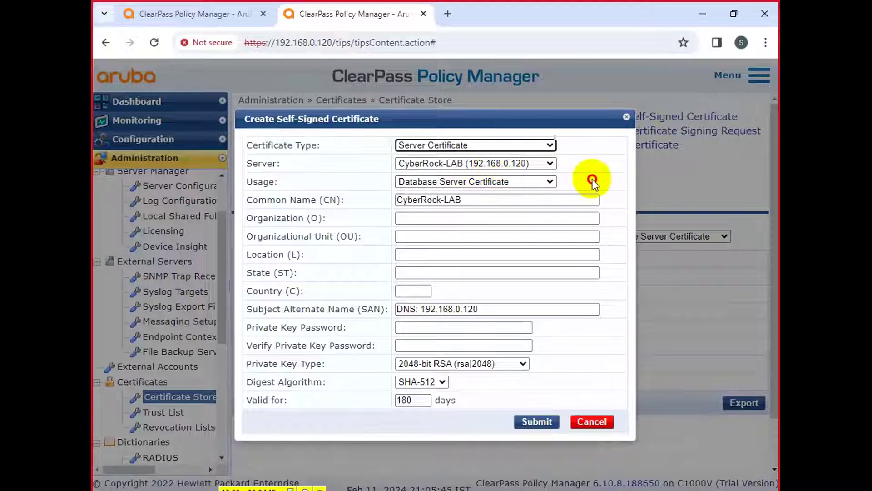
pyautogui.click(421, 187)
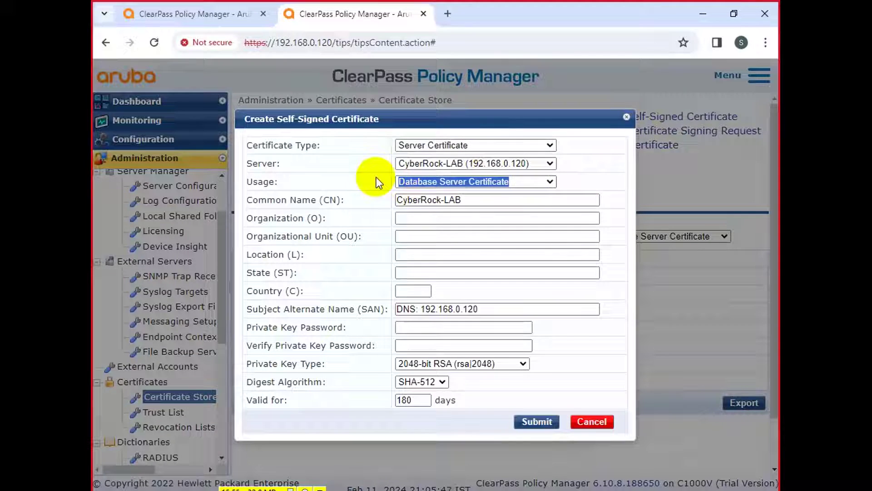
pyautogui.click(587, 419)
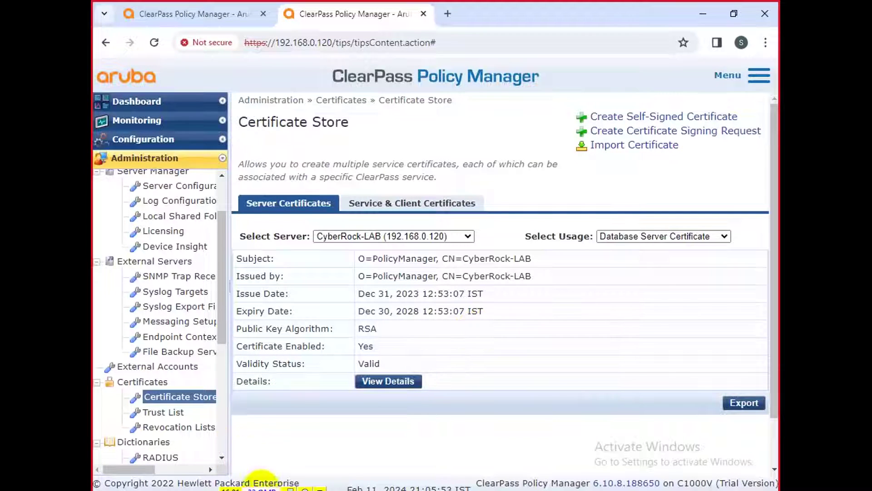
# Switch Select Usage to HTTPS(ECC) Server Certificate to view its details.
pyautogui.click(273, 487)
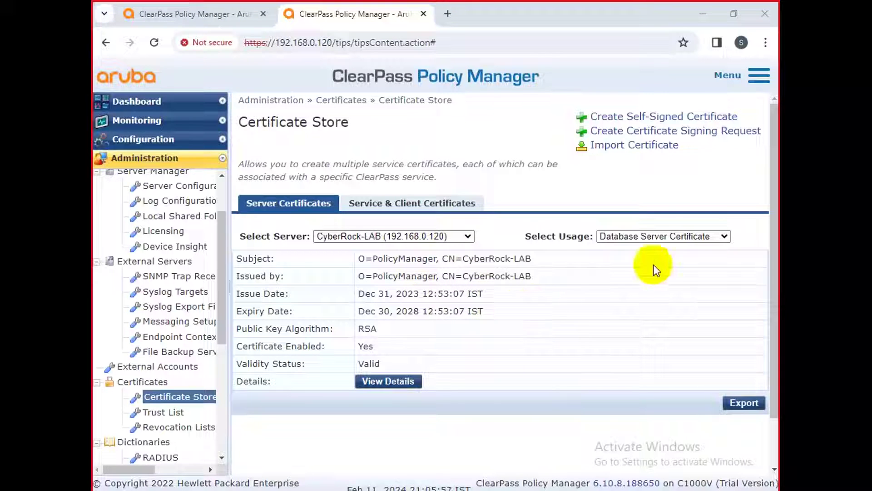
pyautogui.click(662, 237)
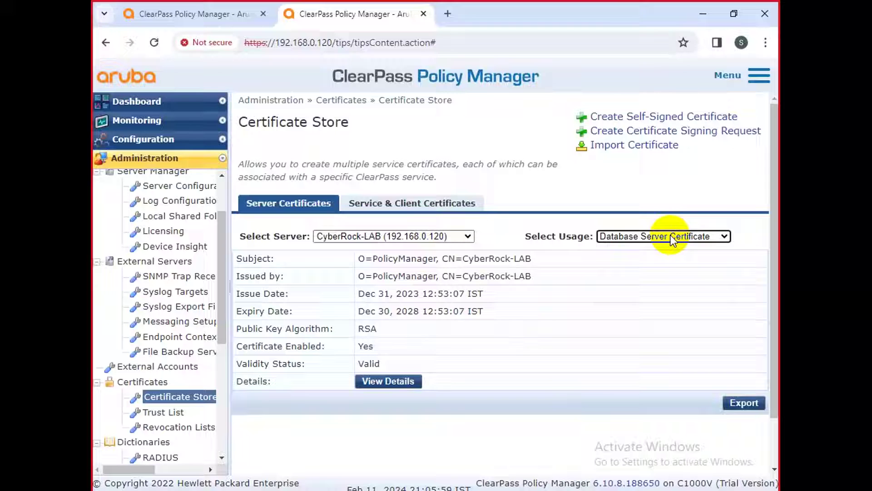
pyautogui.click(671, 239)
pyautogui.click(661, 259)
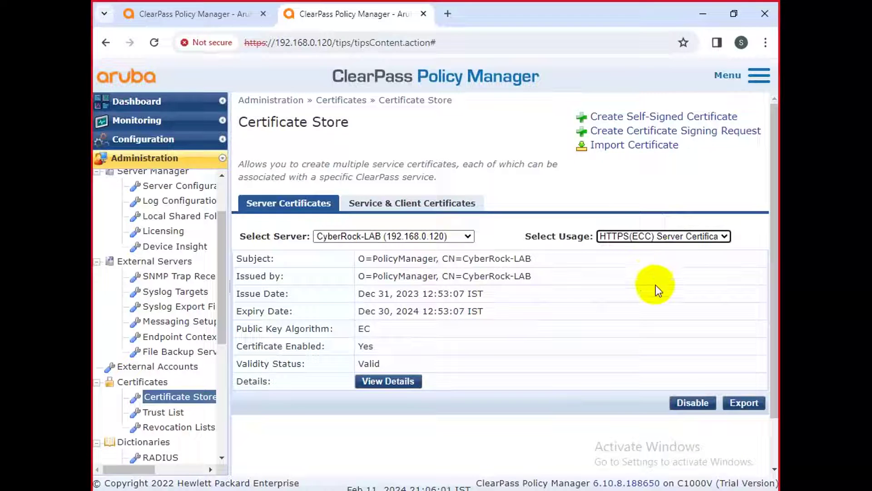
# Return to the Database Server Certificate usage and bring up the self-signed certificate form.
pyautogui.click(642, 237)
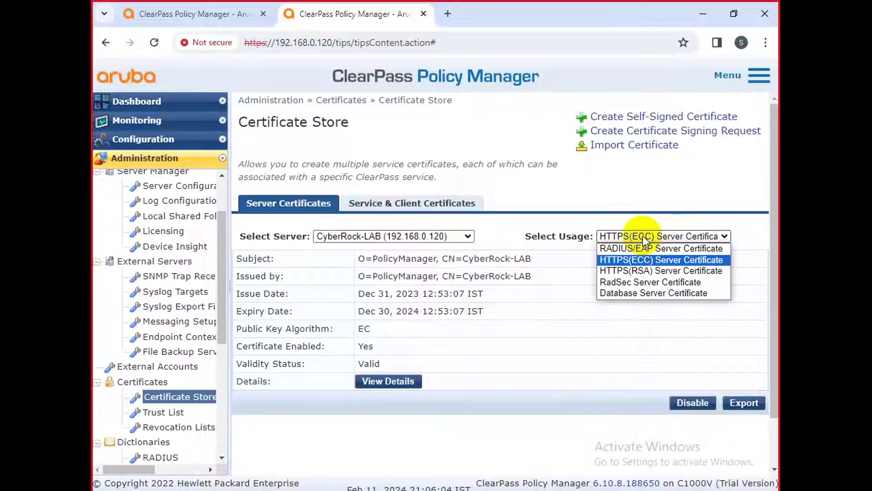
pyautogui.click(641, 294)
pyautogui.moveTo(699, 255); pyautogui.dragTo(526, 243)
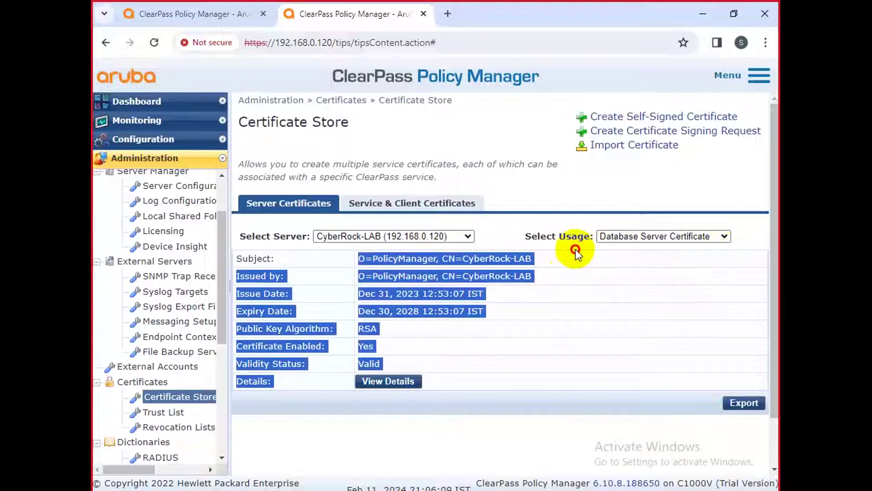
pyautogui.click(615, 115)
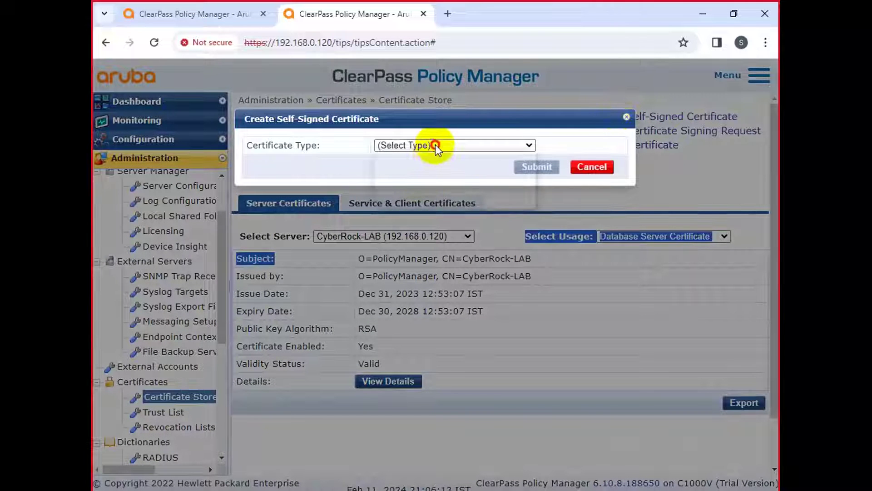
# Choose Server Certificate type and enter CyberRock as organization and organizational unit.
pyautogui.click(436, 145)
pyautogui.click(430, 169)
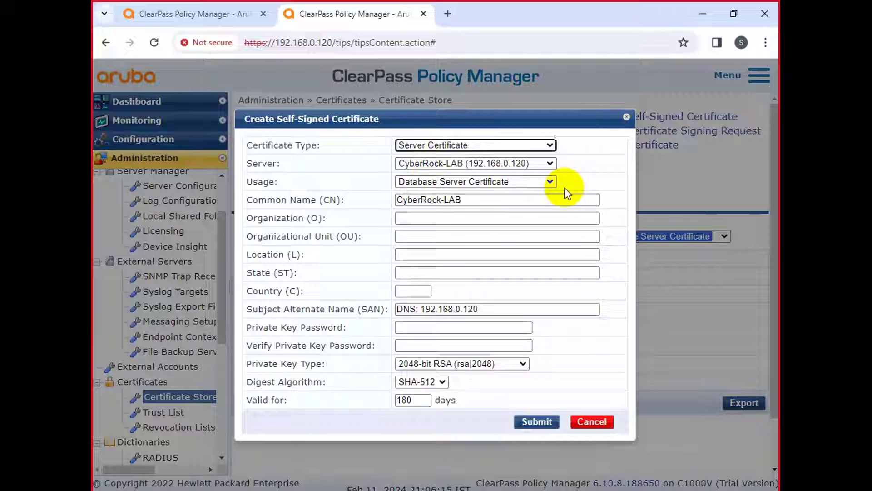
pyautogui.click(424, 186)
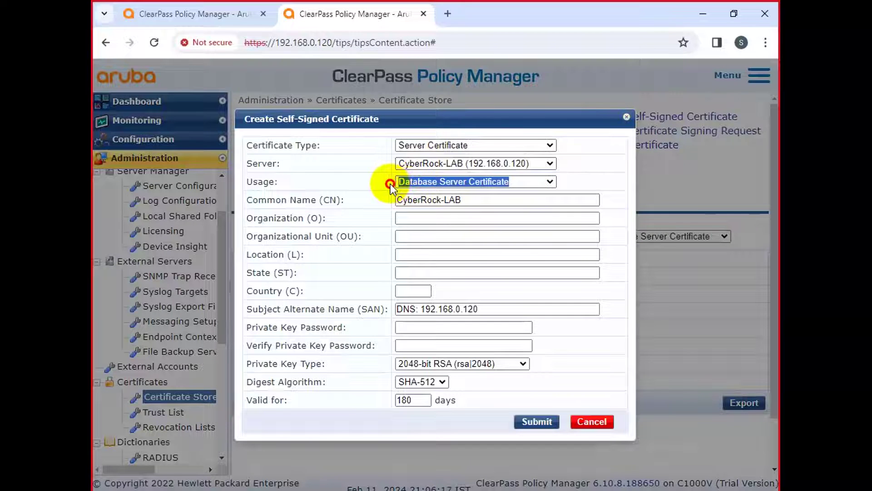
pyautogui.click(422, 217)
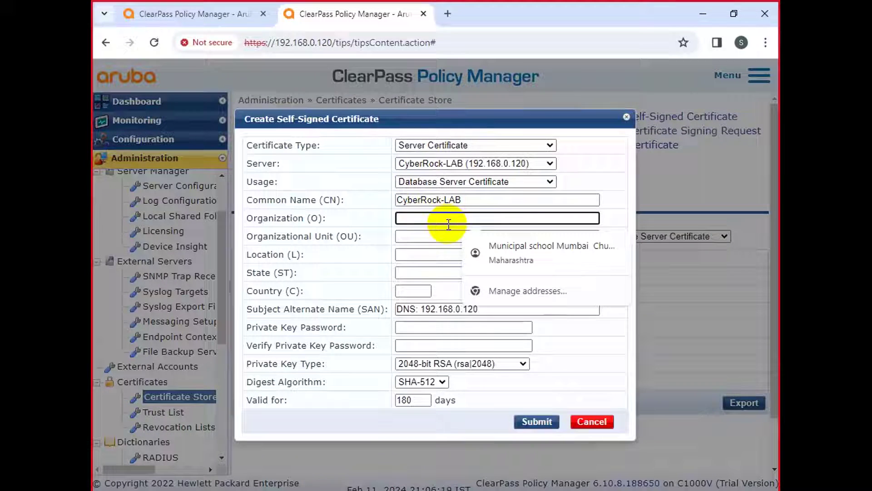
pyautogui.write('CyberRock')
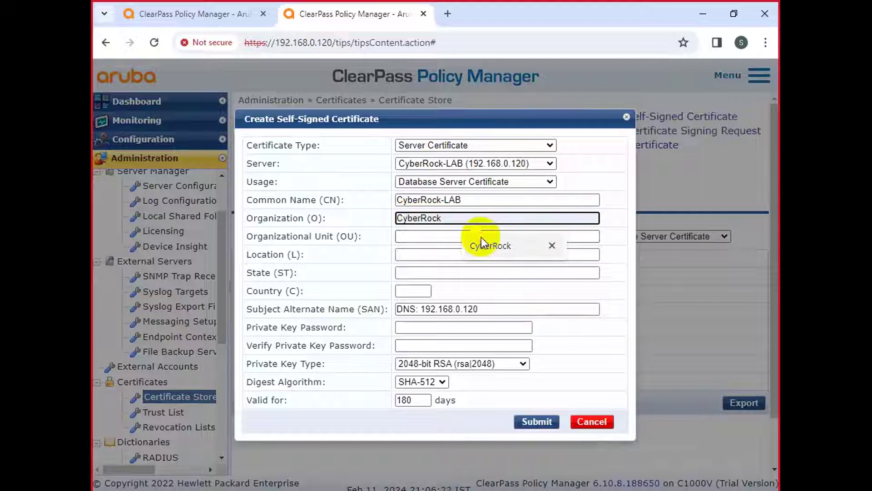
pyautogui.click(484, 244)
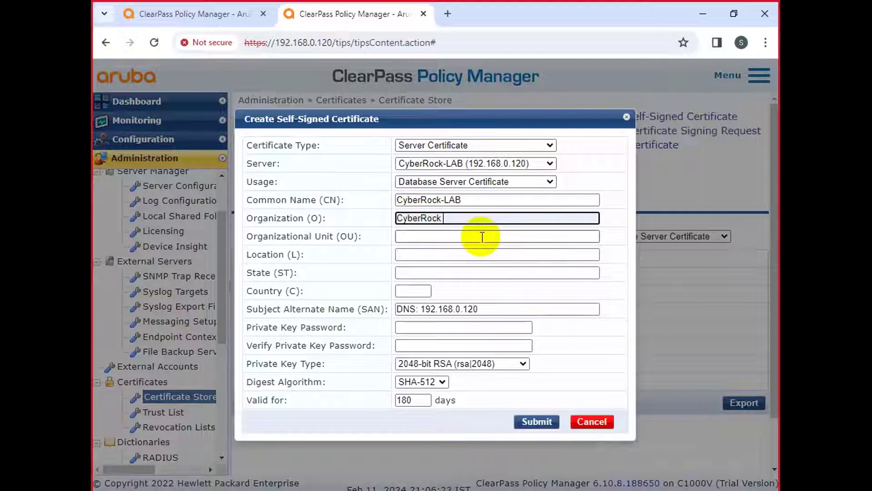
pyautogui.click(447, 237)
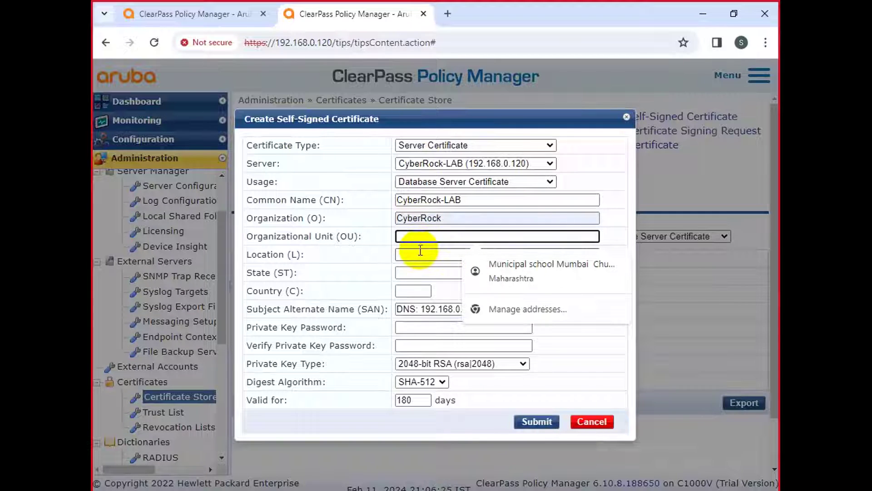
pyautogui.write('CyberRock')
pyautogui.click(501, 269)
# Enter location Mumbai, state Maharashtra and country IN.
pyautogui.click(426, 256)
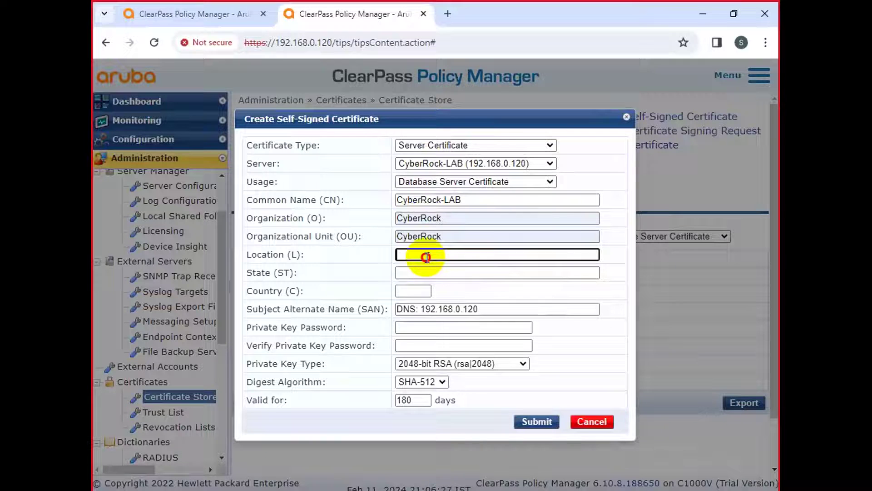
pyautogui.write('Mumbai')
pyautogui.click(429, 272)
pyautogui.click(468, 303)
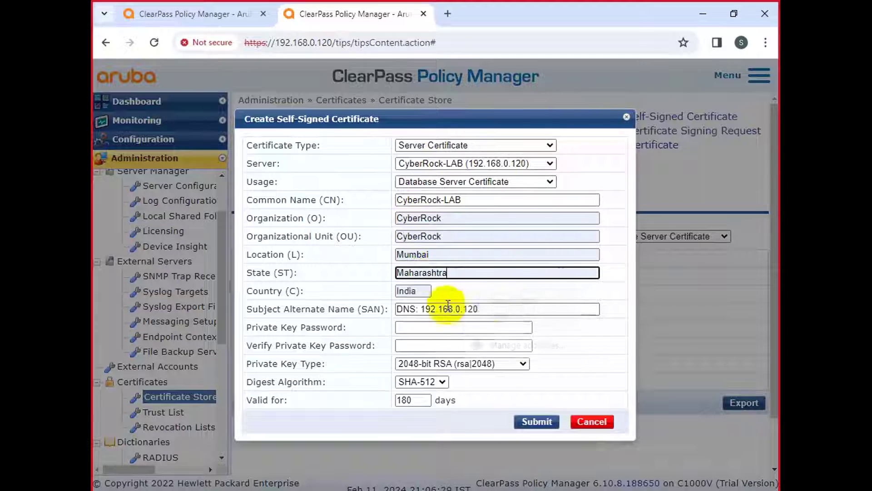
pyautogui.click(426, 291)
pyautogui.press('BackSpace')
pyautogui.press('BackSpace')
pyautogui.press('BackSpace')
pyautogui.press('BackSpace')
pyautogui.press('BackSpace')
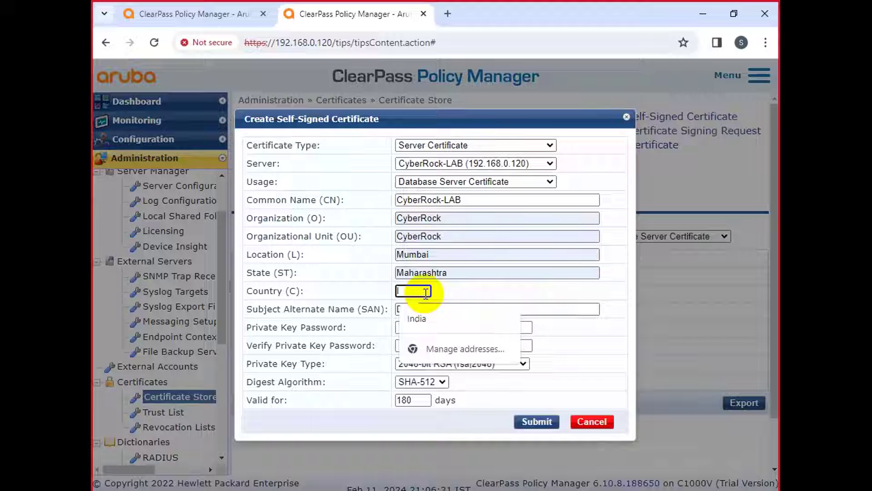
pyautogui.write('IN')
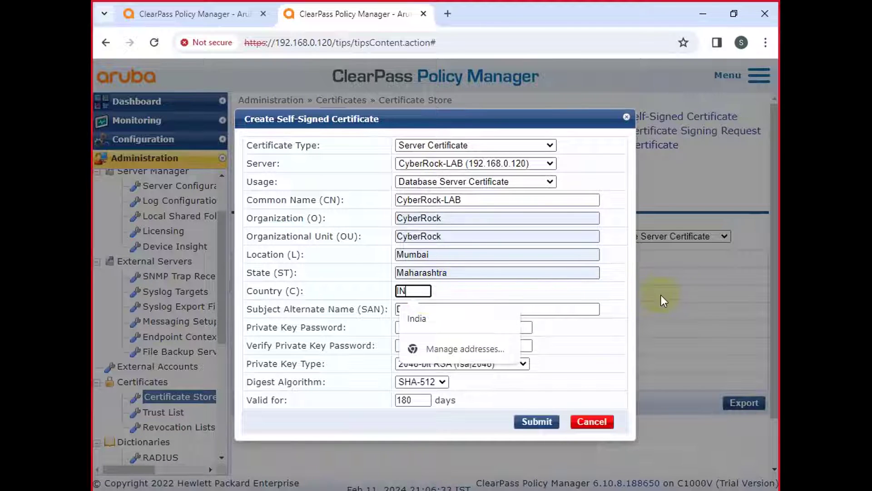
pyautogui.click(662, 299)
pyautogui.moveTo(429, 118)
pyautogui.mouseDown()
pyautogui.moveTo(108, 142)
pyautogui.moveTo(361, 229)
pyautogui.moveTo(588, 111)
pyautogui.moveTo(466, 89)
pyautogui.mouseUp()
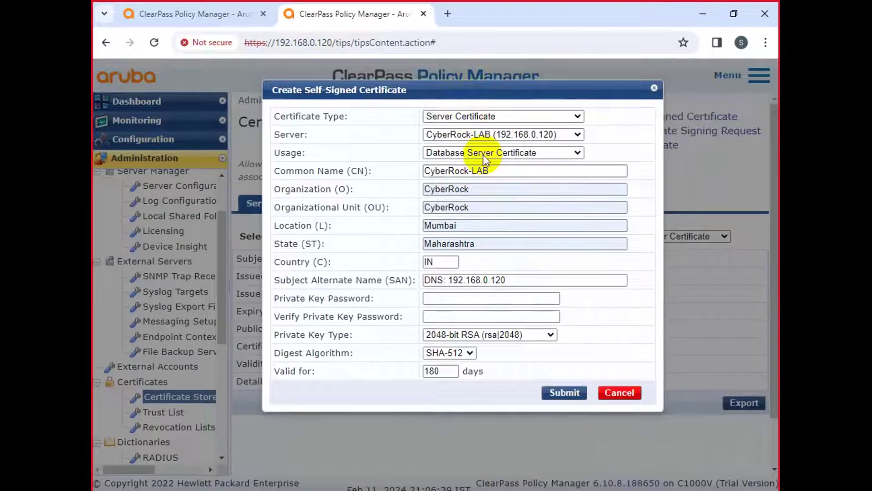
# Clear the Subject Alternative Name and enter and verify the private key password.
pyautogui.moveTo(512, 279); pyautogui.dragTo(402, 282)
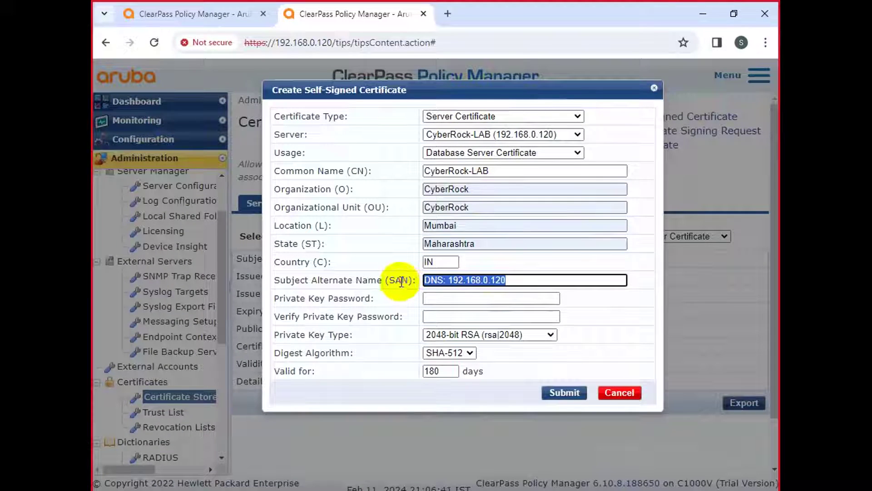
pyautogui.press('BackSpace')
pyautogui.click(435, 298)
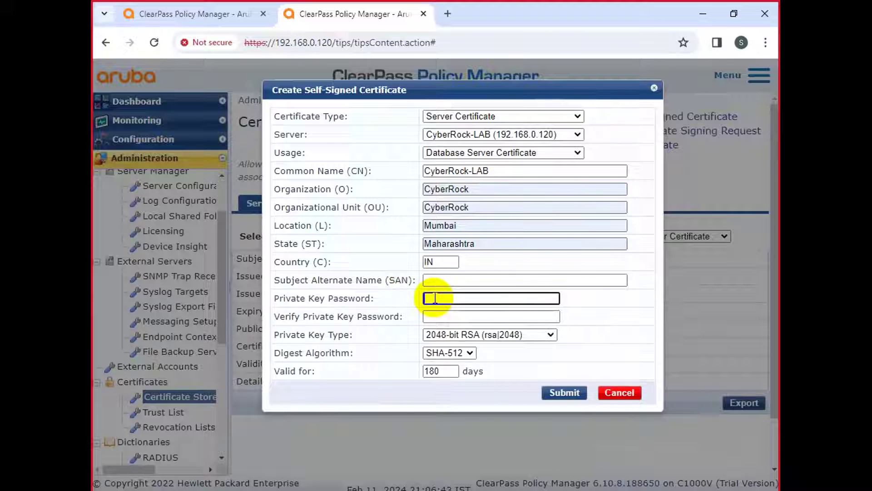
pyautogui.write('****')
pyautogui.write('*********')
pyautogui.press('Tab')
pyautogui.write('****')
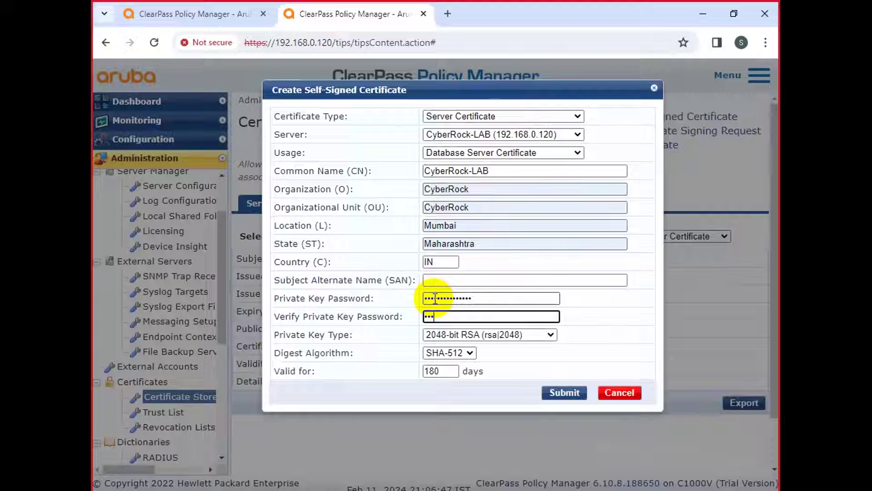
pyautogui.write('*****')
pyautogui.write('******')
# Replace the 180-day validity, then reduce it to 2000 days after the limit warning.
pyautogui.click(452, 372)
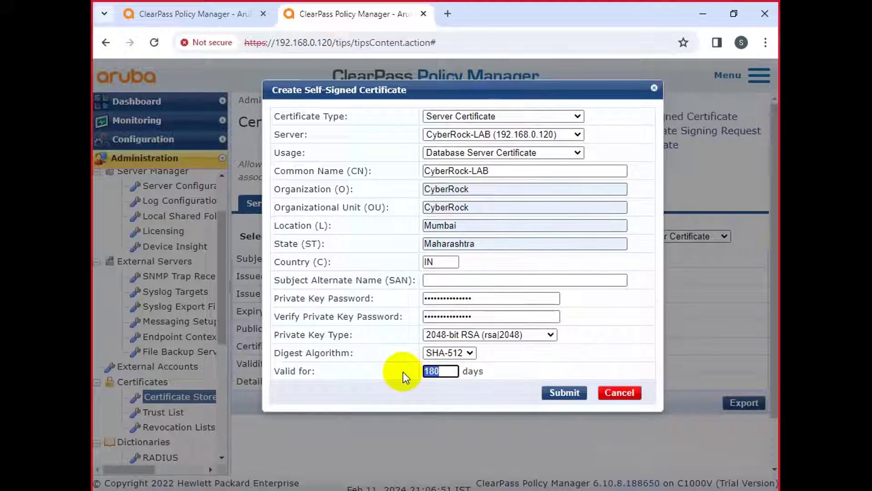
pyautogui.press('BackSpace')
pyautogui.press('BackSpace')
pyautogui.press('BackSpace')
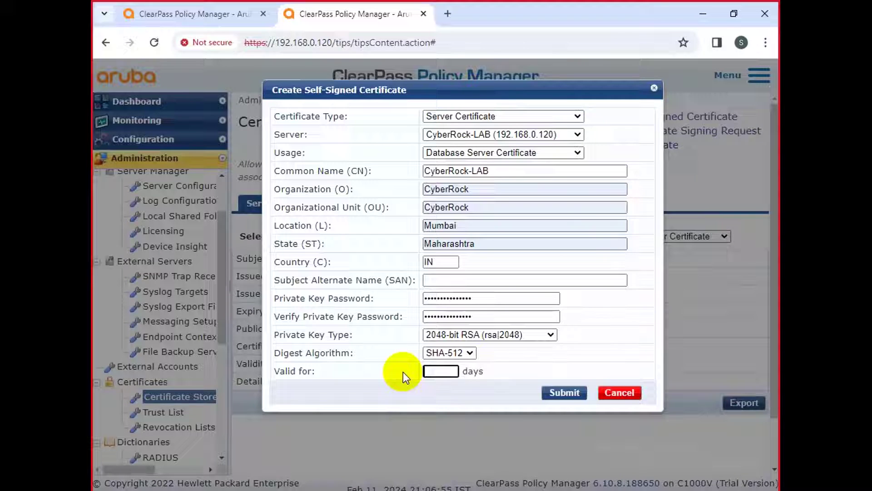
pyautogui.write('30')
pyautogui.press('BackSpace')
pyautogui.press('BackSpace')
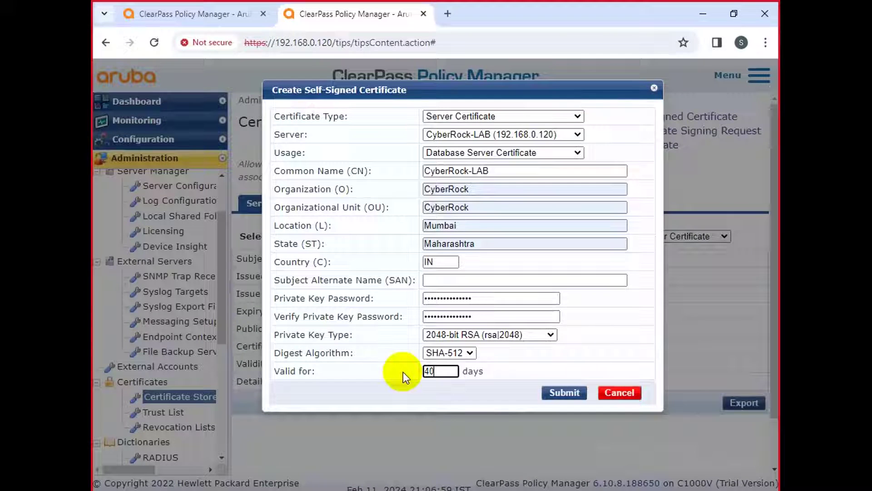
pyautogui.write('4032')
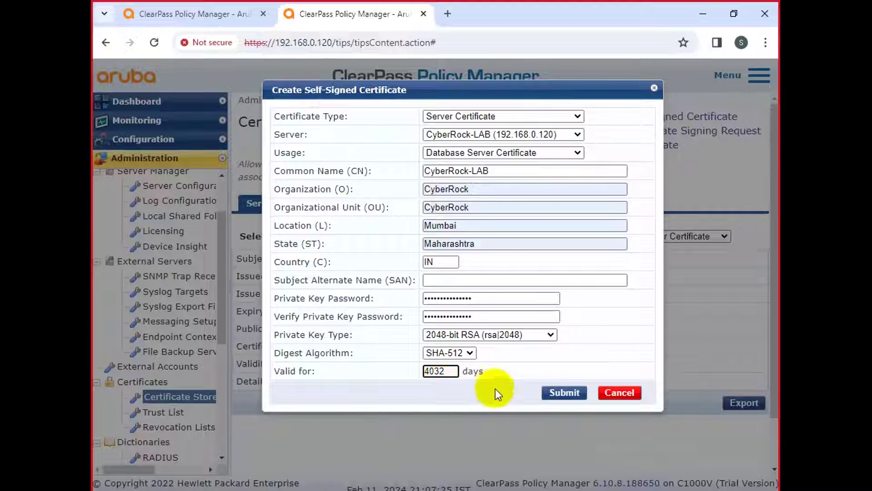
pyautogui.click(563, 392)
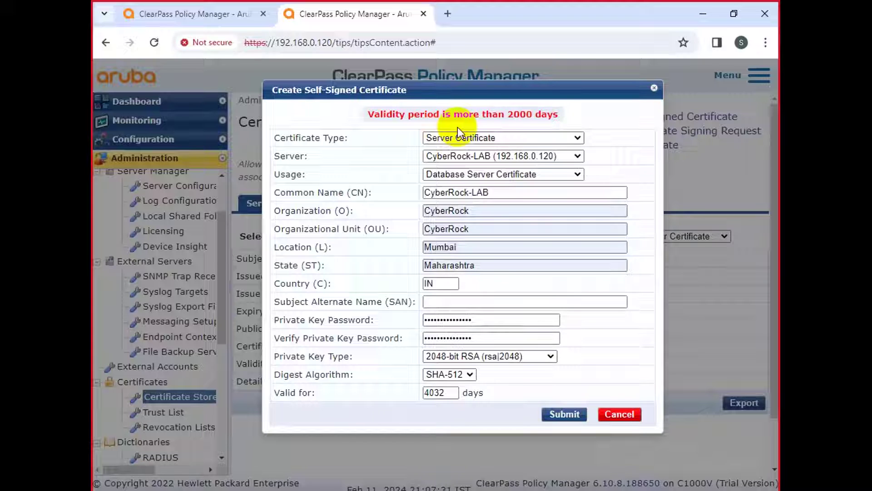
pyautogui.moveTo(583, 116); pyautogui.dragTo(369, 115)
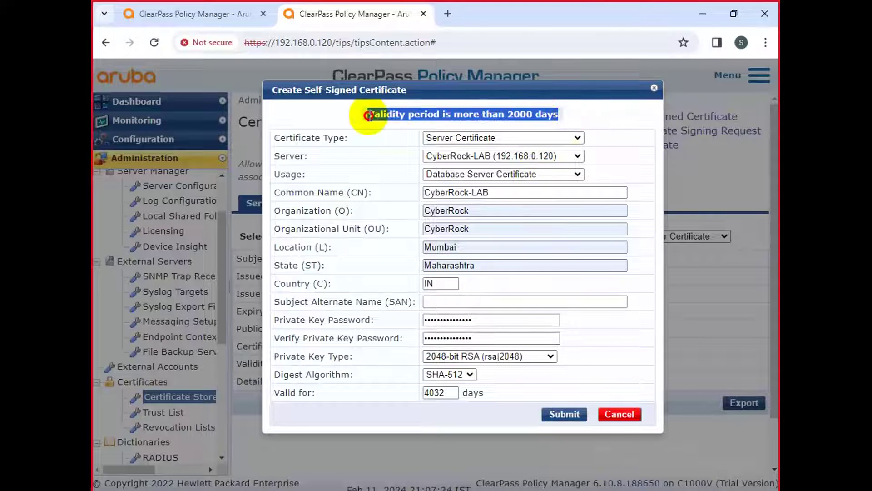
pyautogui.click(447, 398)
pyautogui.press('BackSpace')
pyautogui.press('BackSpace')
pyautogui.press('BackSpace')
pyautogui.press('BackSpace')
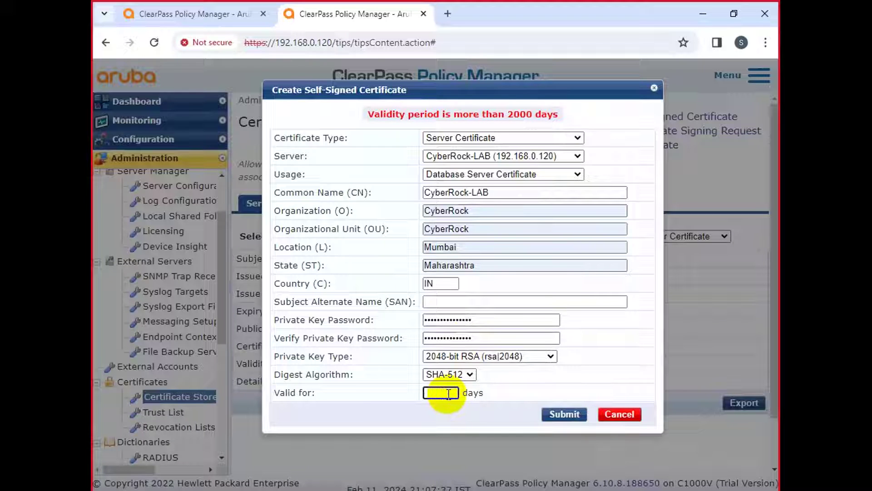
pyautogui.write('2000')
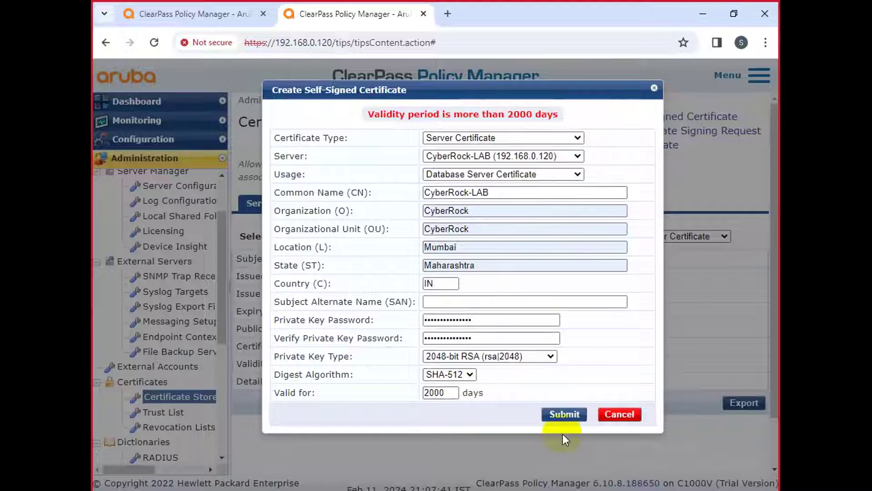
# Submit the corrected details, review the reboot note, and install the certificate expiring Aug 03, 2029.
pyautogui.click(565, 414)
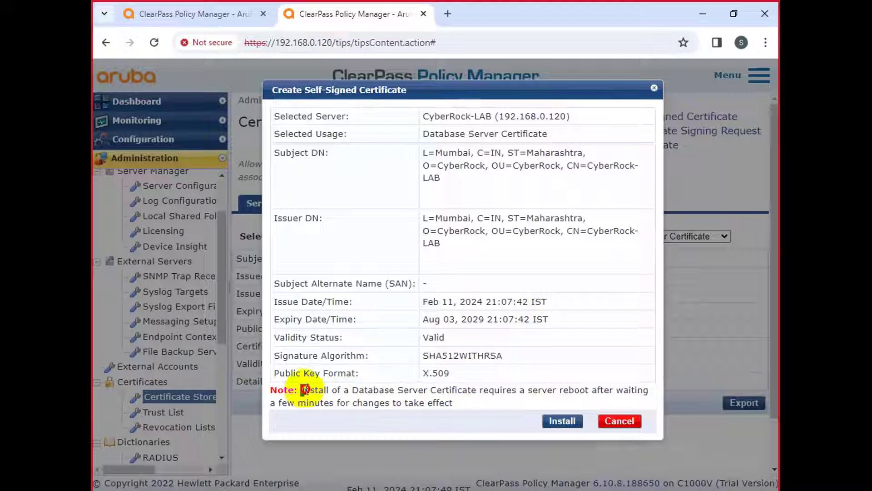
pyautogui.moveTo(303, 390); pyautogui.dragTo(455, 426)
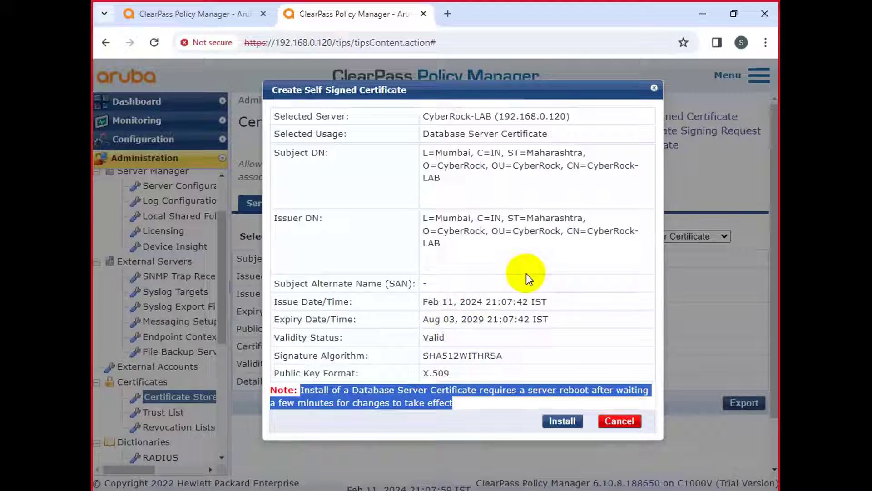
pyautogui.click(563, 421)
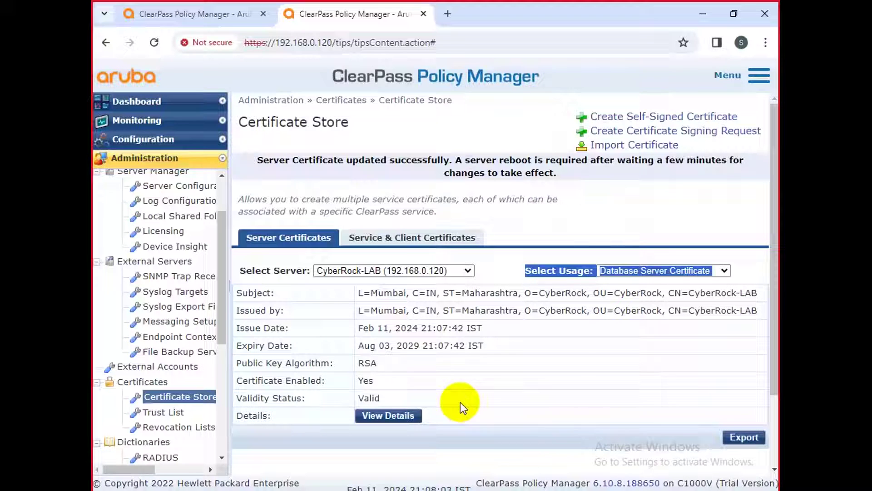
# Review the installed certificate's new August 2029 expiry date and the success message.
pyautogui.moveTo(421, 346)
pyautogui.mouseDown()
pyautogui.moveTo(370, 345)
pyautogui.moveTo(481, 345)
pyautogui.mouseUp()
pyautogui.click(360, 342)
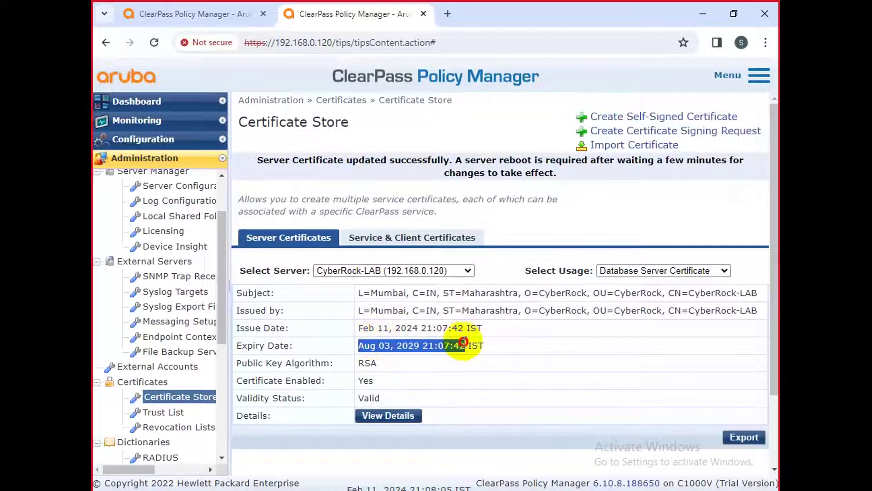
pyautogui.click(486, 343)
pyautogui.tripleClick(480, 346)
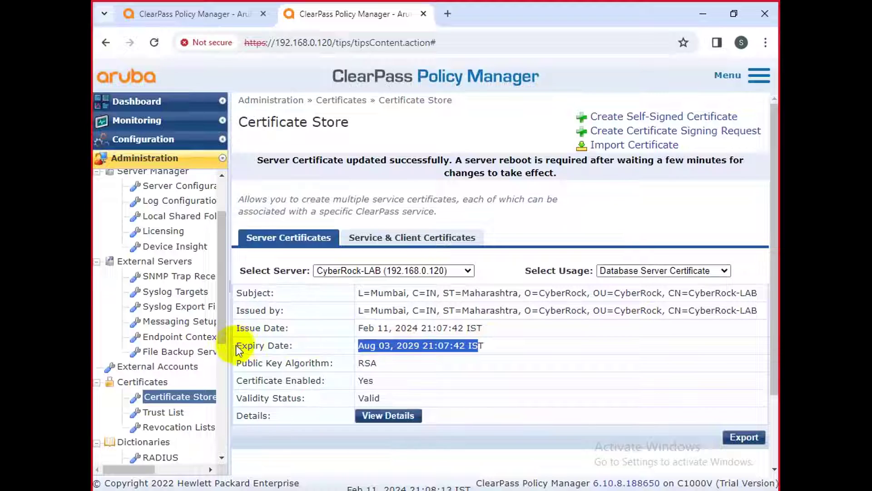
pyautogui.moveTo(234, 345)
pyautogui.mouseDown()
pyautogui.moveTo(481, 346)
pyautogui.moveTo(473, 346)
pyautogui.mouseUp()
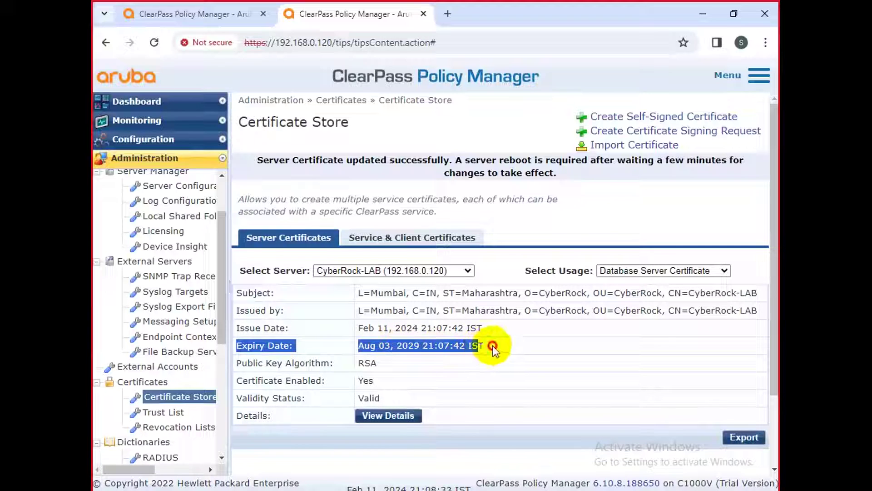
pyautogui.moveTo(481, 346); pyautogui.dragTo(417, 347)
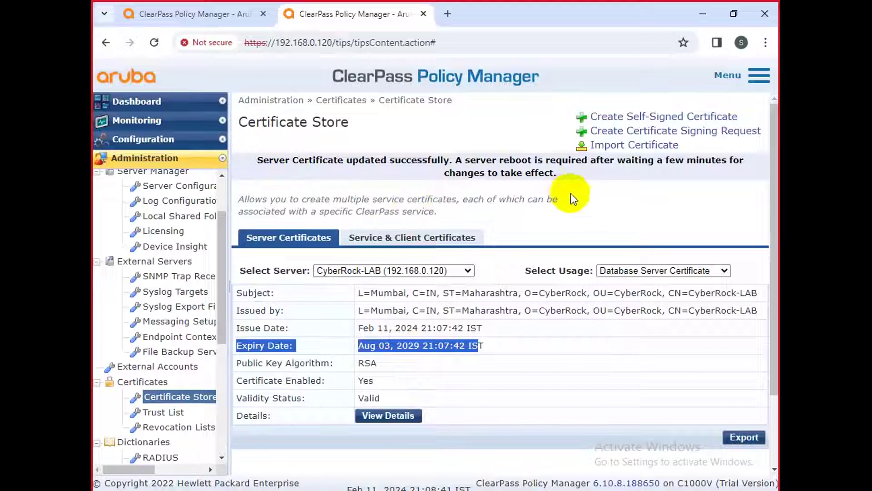
pyautogui.moveTo(571, 198)
pyautogui.mouseDown()
pyautogui.moveTo(482, 173)
pyautogui.moveTo(252, 162)
pyautogui.mouseUp()
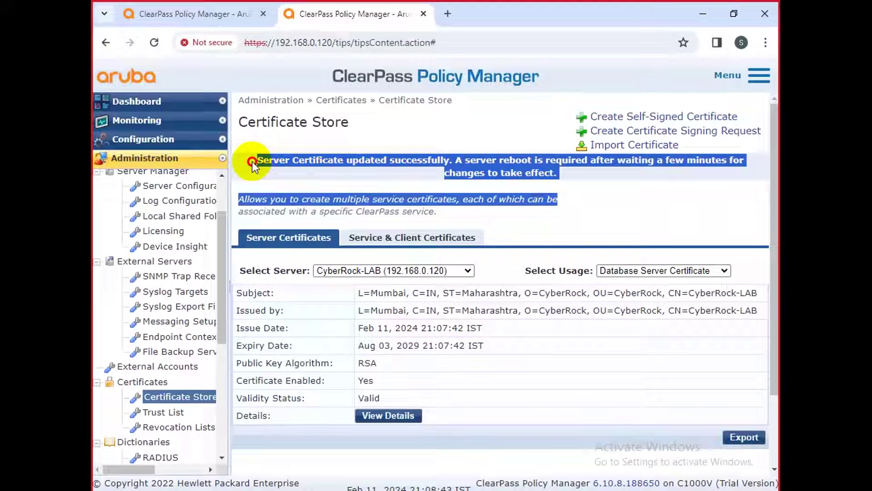
pyautogui.click(581, 189)
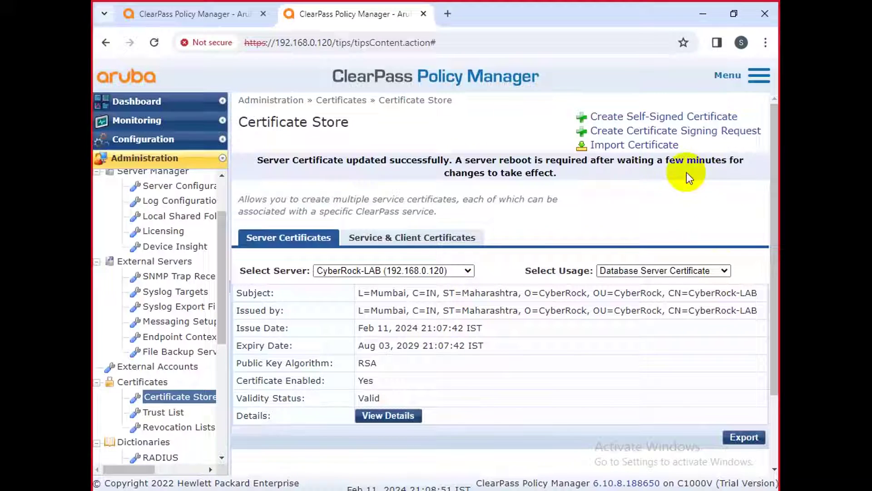
# Set Select Usage to HTTPS(RSA) Server Certificate.
pyautogui.click(645, 130)
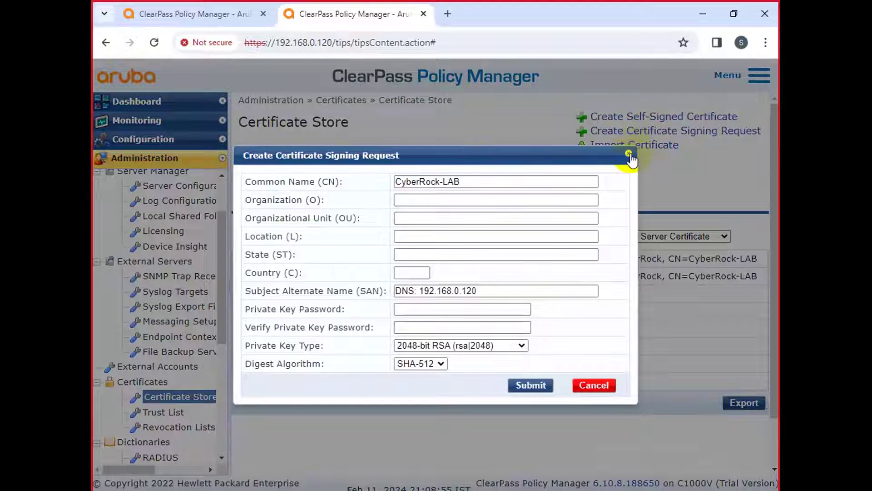
pyautogui.click(628, 153)
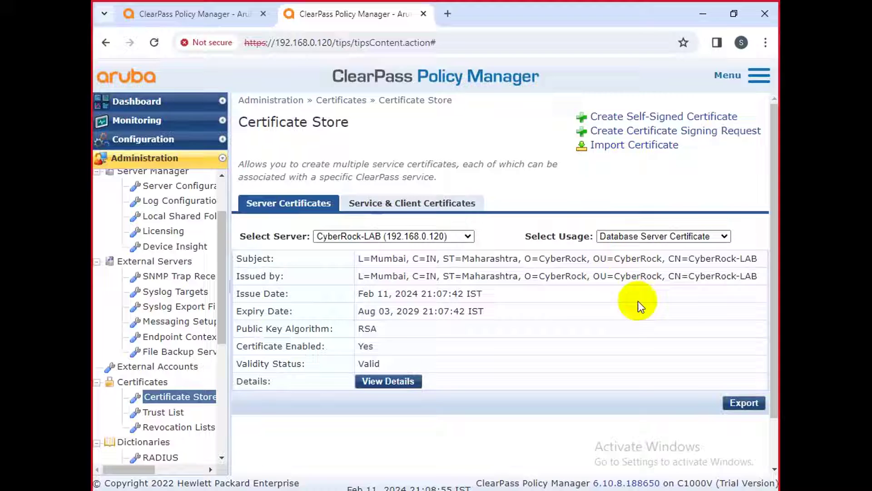
pyautogui.click(664, 235)
pyautogui.click(651, 270)
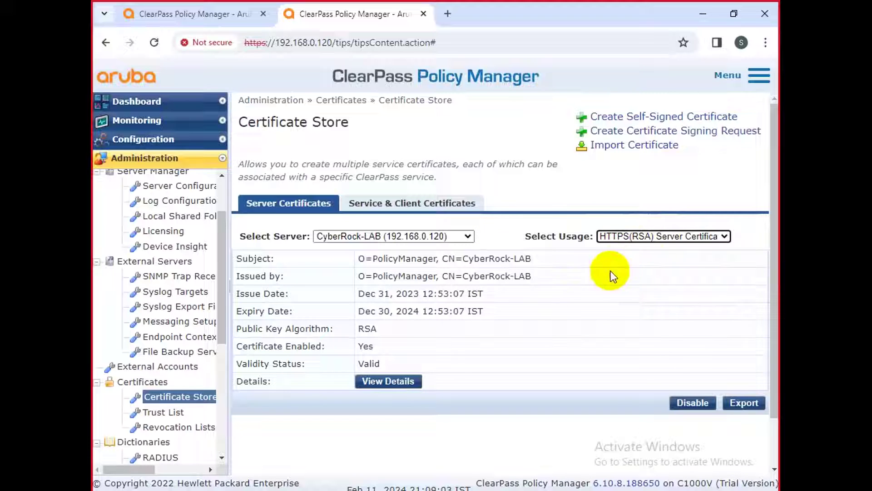
# In the signing request form, enter organization CyberRock, the organizational unit, and location Mumbai.
pyautogui.click(620, 134)
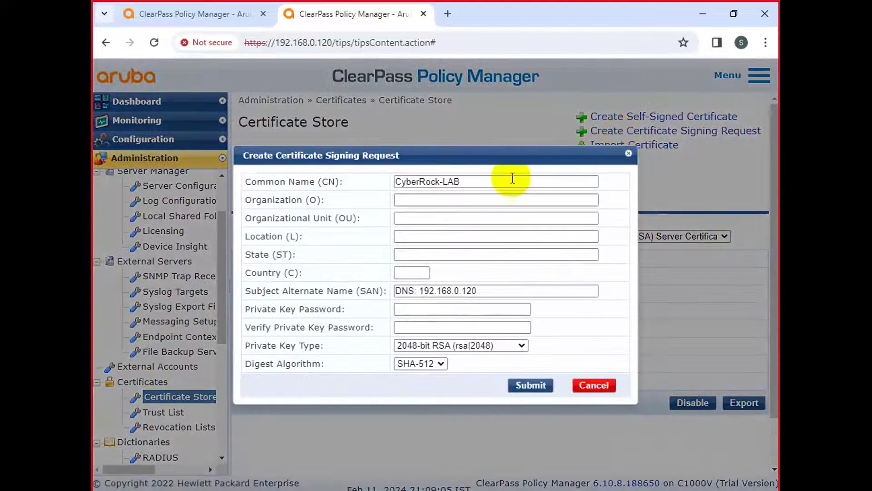
pyautogui.click(424, 199)
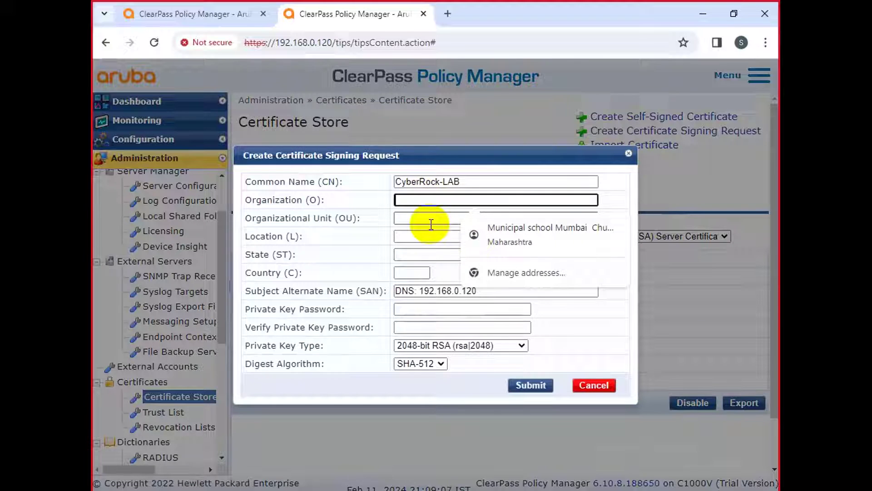
pyautogui.write('C')
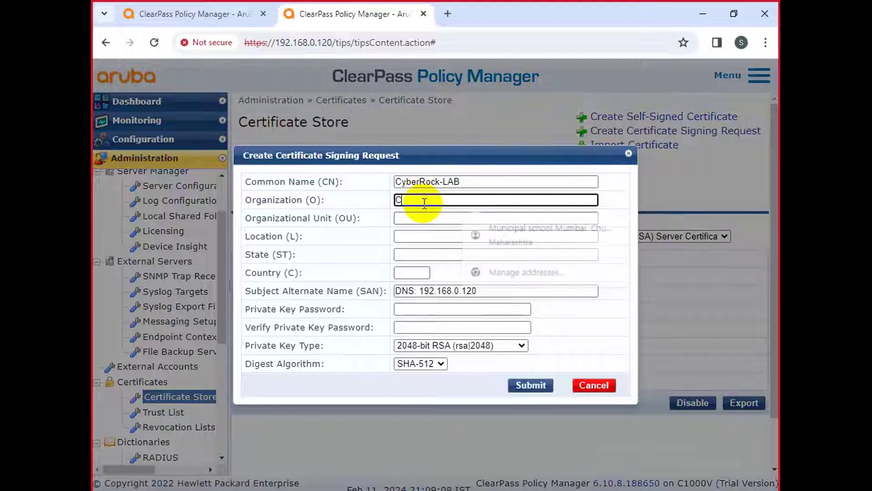
pyautogui.write('y')
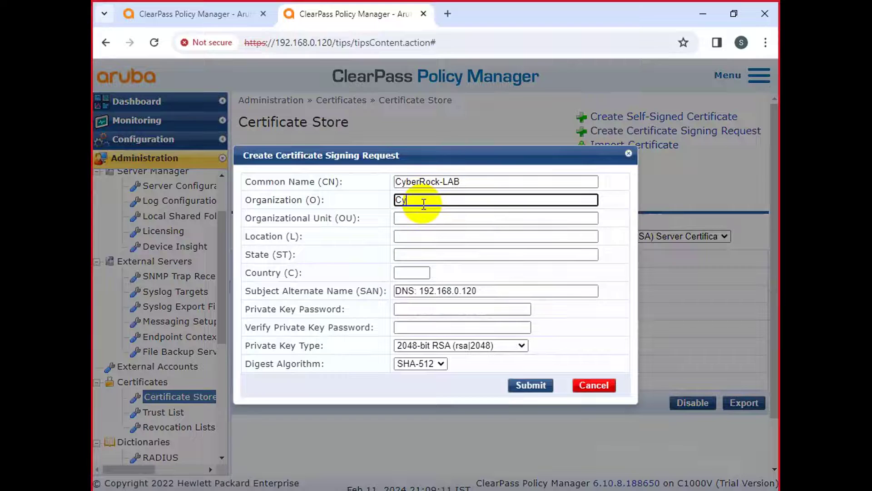
pyautogui.write('berRo')
pyautogui.write('ck')
pyautogui.click(421, 218)
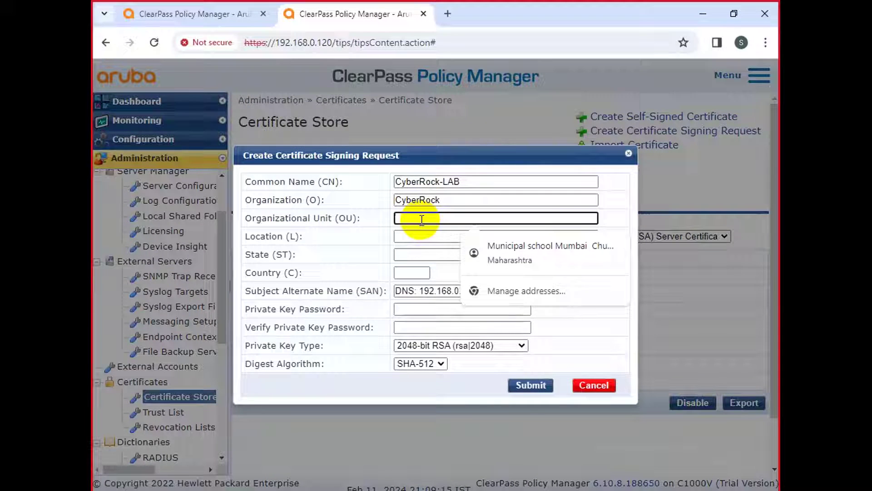
pyautogui.write('Cyber')
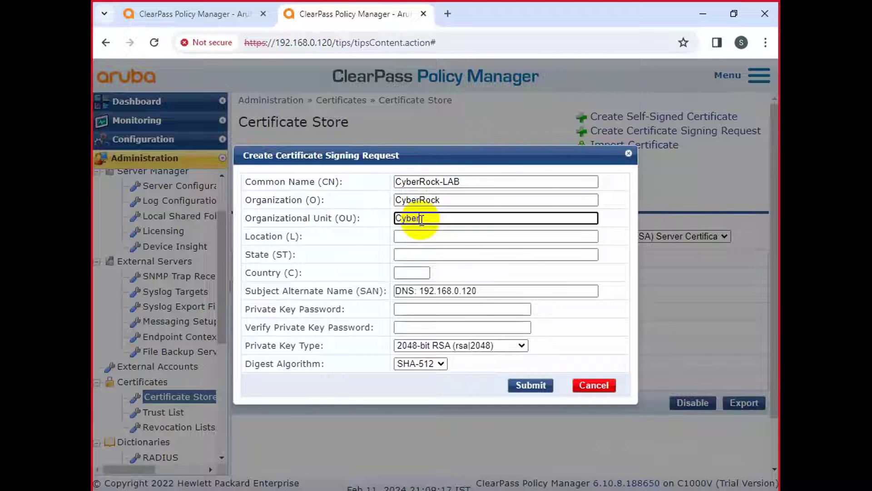
pyautogui.write('Rock')
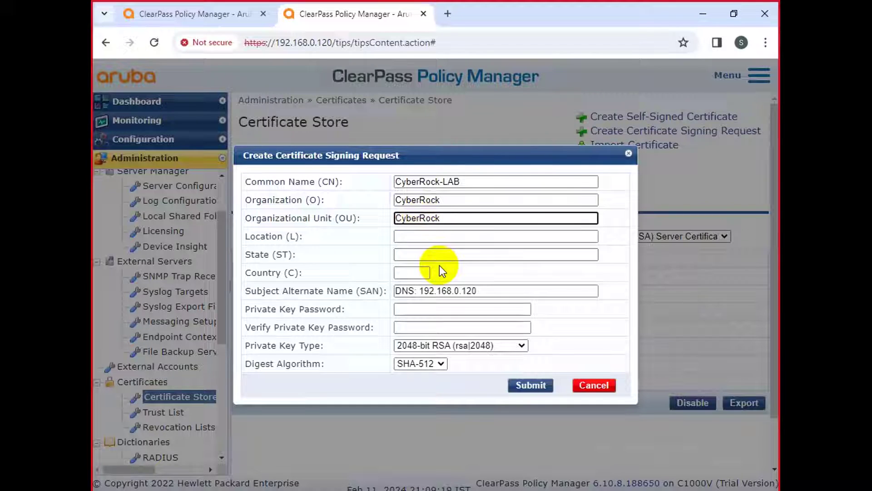
pyautogui.click(401, 236)
pyautogui.click(460, 265)
pyautogui.write('Mumbai')
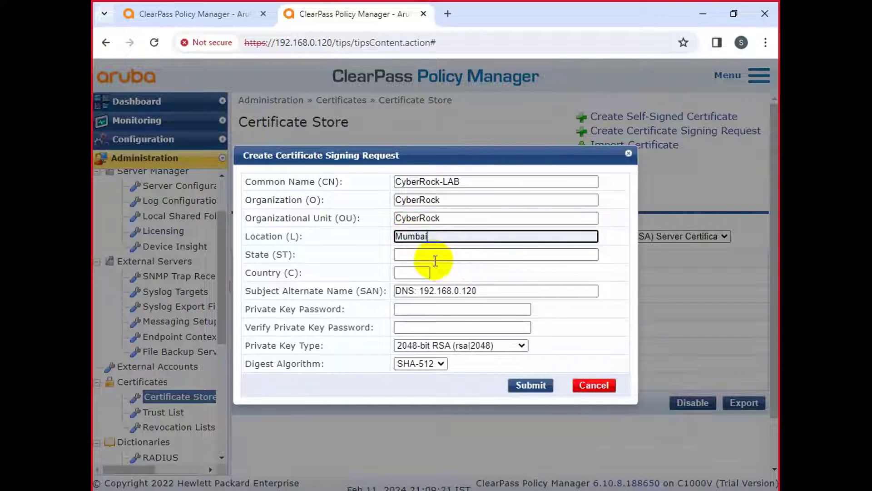
# Set state Maharashtra and country IN, then enter and verify the private key password.
pyautogui.click(435, 257)
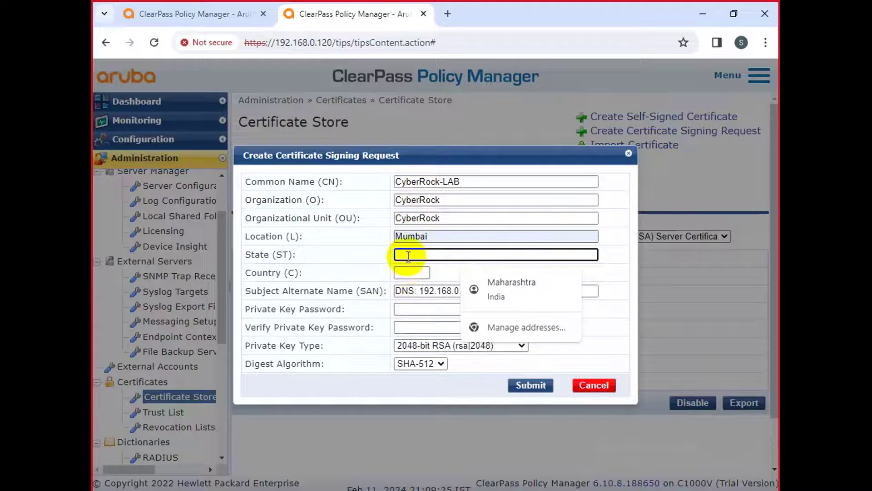
pyautogui.write('IN')
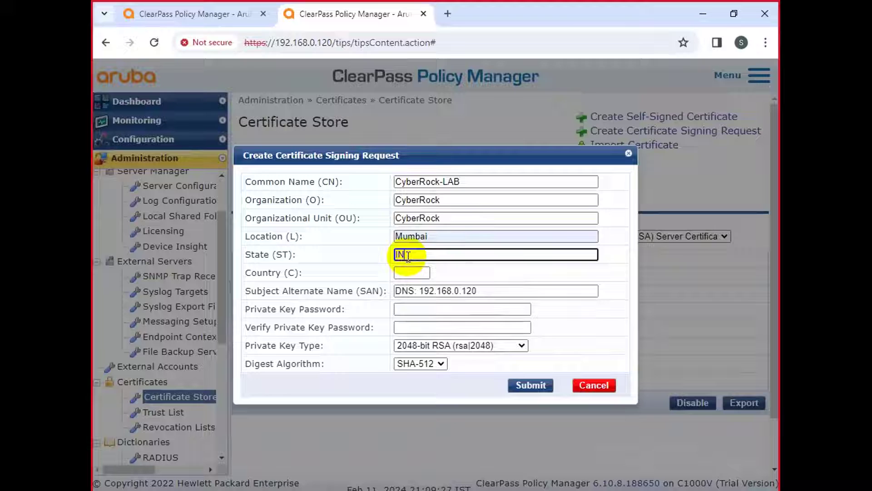
pyautogui.click(406, 275)
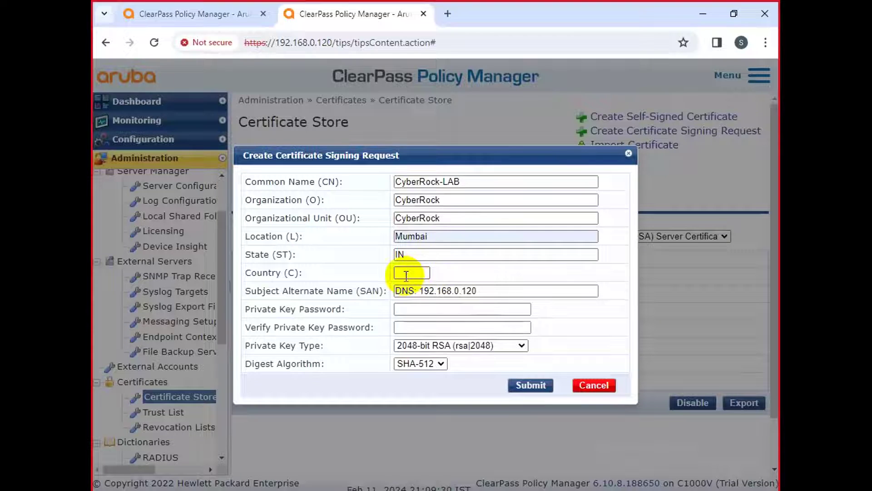
pyautogui.doubleClick(396, 255)
pyautogui.press('BackSpace')
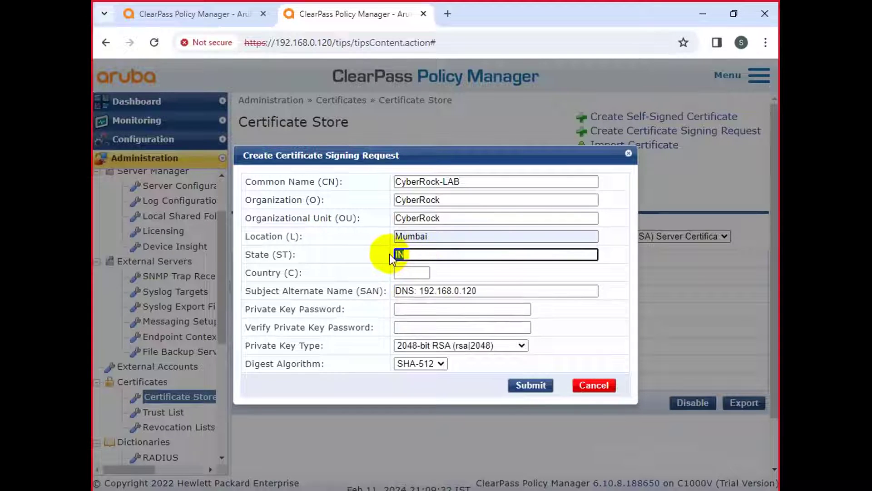
pyautogui.write('Maharashtra')
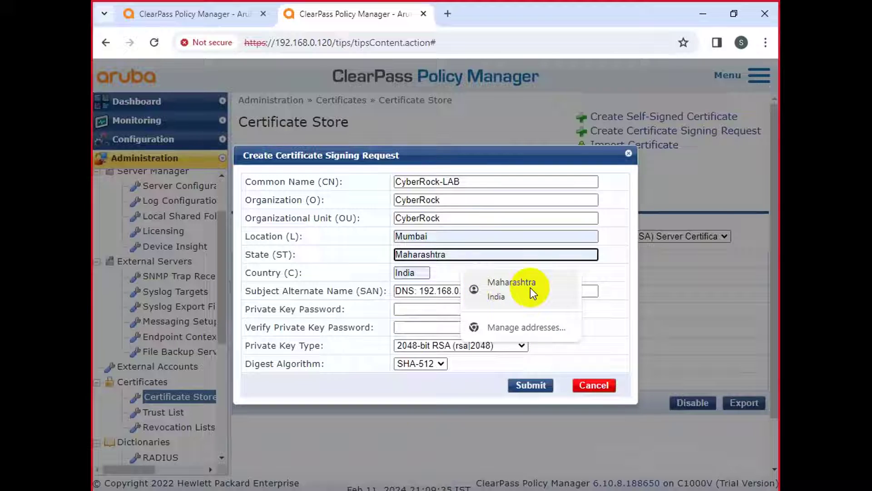
pyautogui.click(530, 288)
pyautogui.click(423, 273)
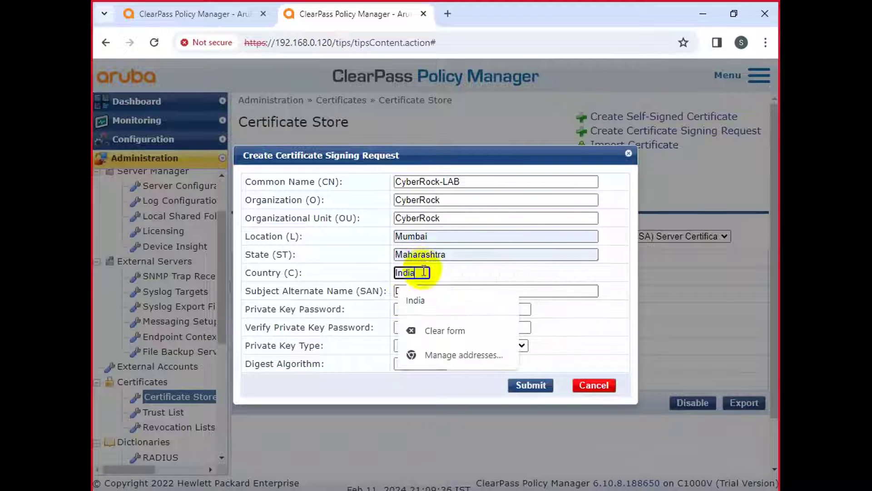
pyautogui.press('BackSpace')
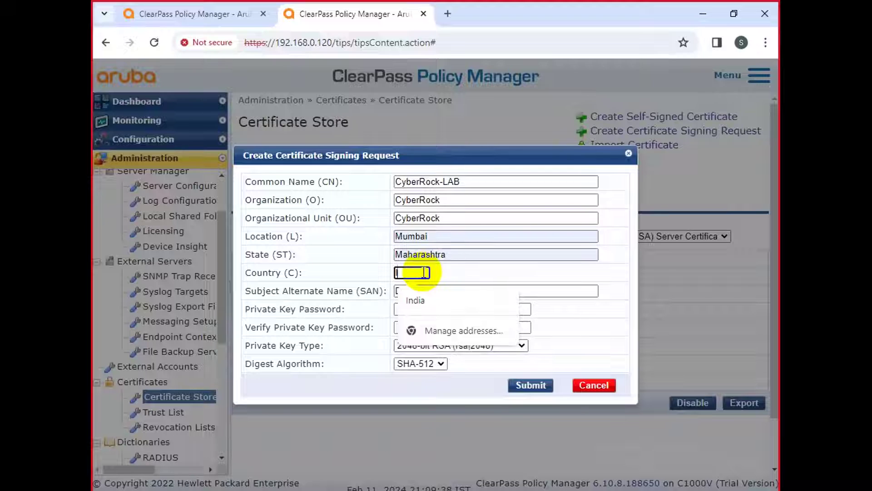
pyautogui.write('IN')
pyautogui.click(487, 267)
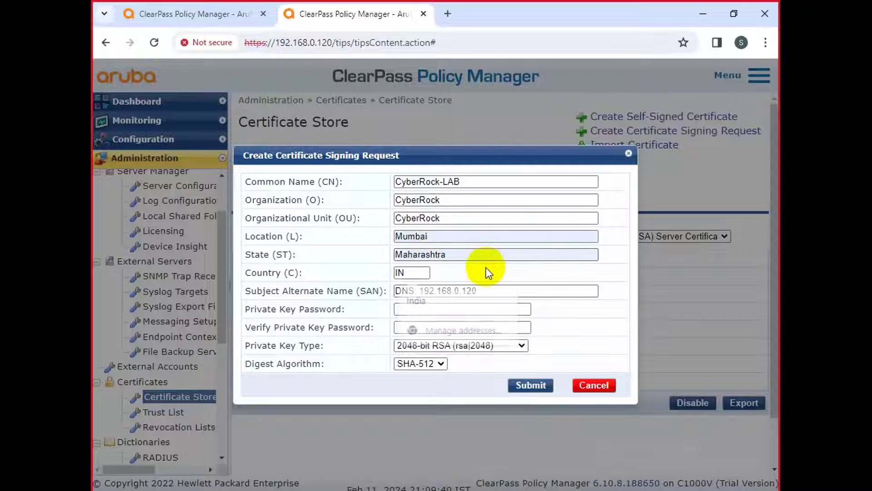
pyautogui.click(447, 309)
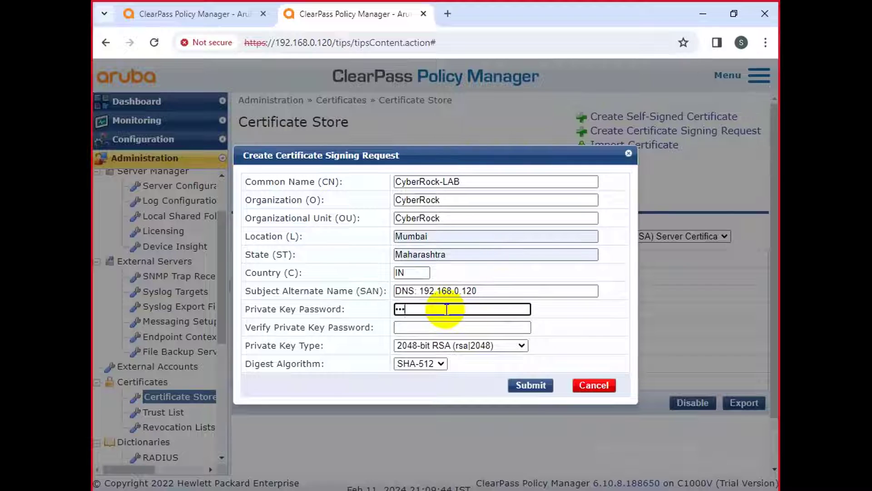
pyautogui.write('********')
pyautogui.press('Tab')
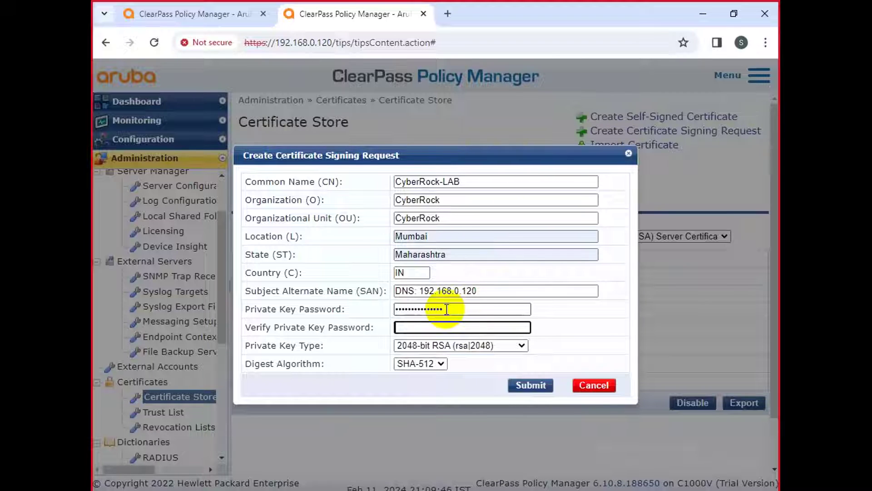
pyautogui.write('****')
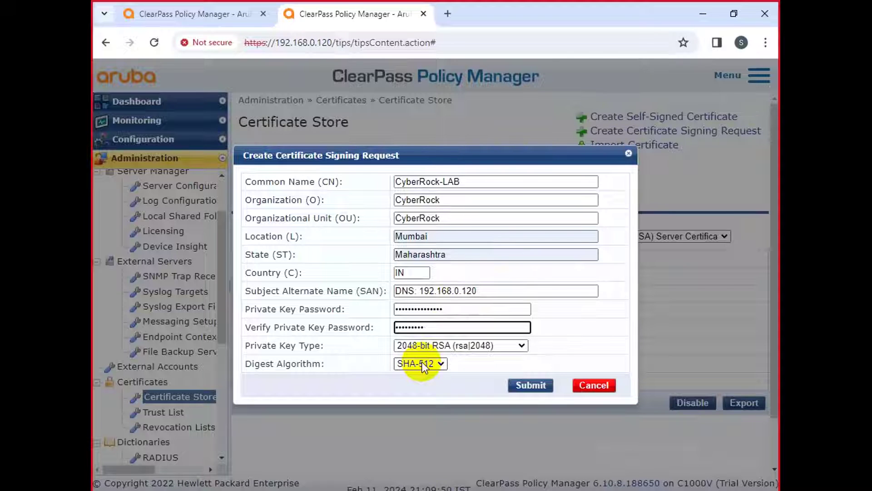
# Submit the HTTPS signing request, download it as CertSignRequest.csr, and close the dialog.
pyautogui.click(525, 385)
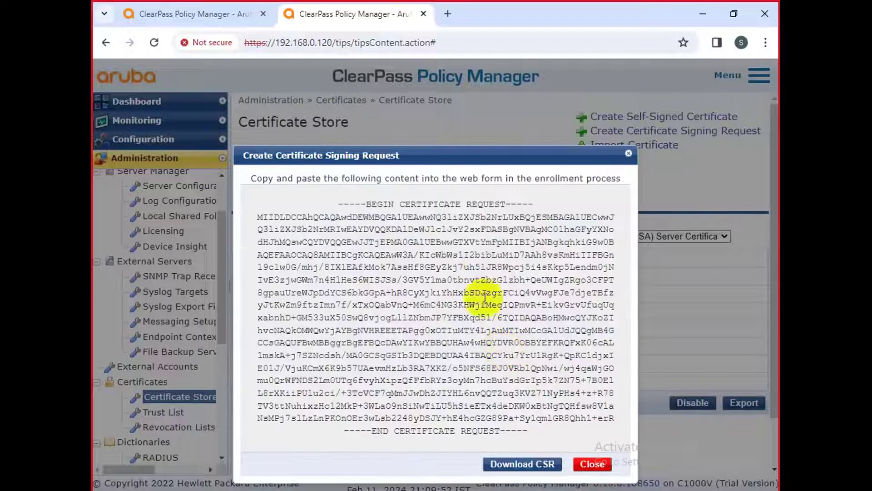
pyautogui.moveTo(483, 163); pyautogui.dragTo(472, 91)
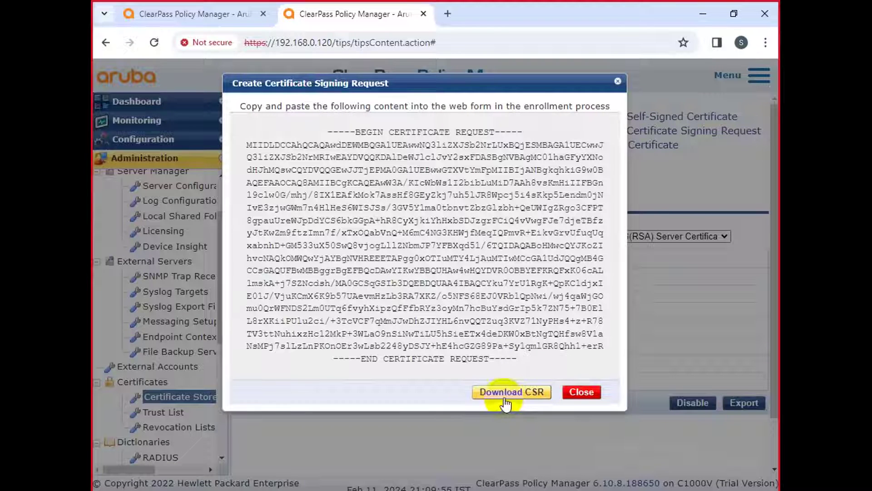
pyautogui.click(505, 396)
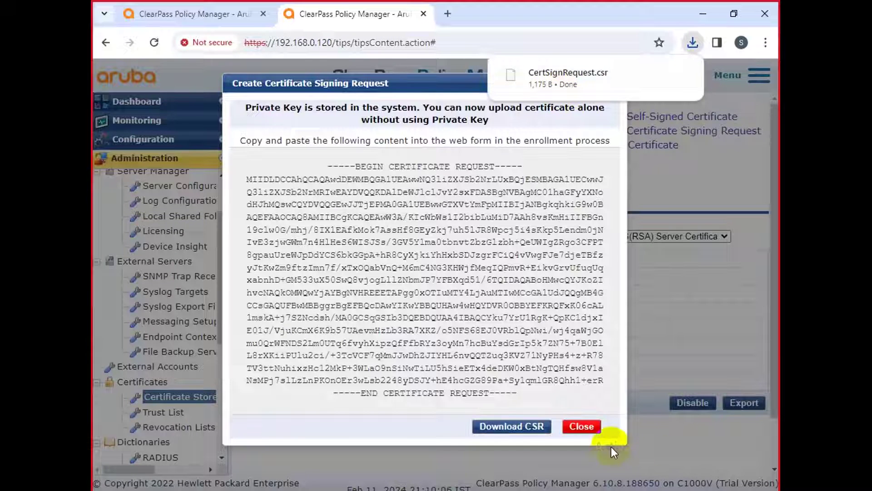
pyautogui.click(583, 427)
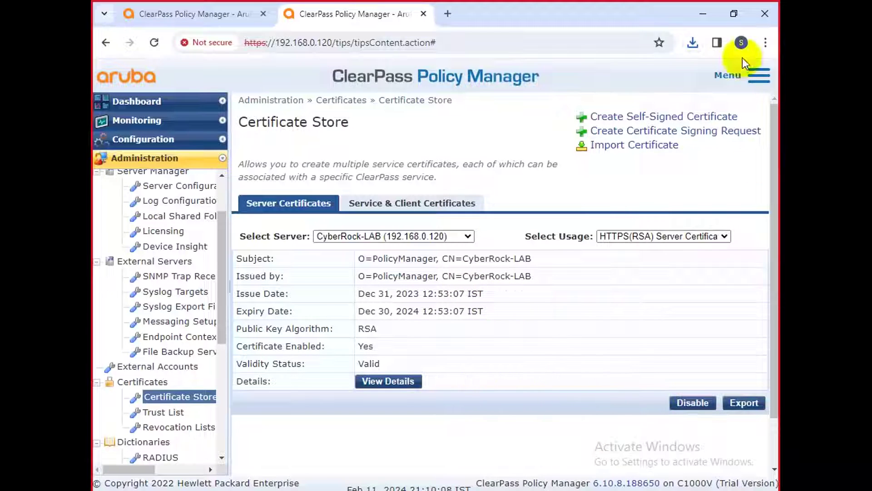
# Check CertSignRequest.csr in download history, then view CyberRock-LAB's RADIUS/EAP Server Certificate.
pyautogui.click(690, 43)
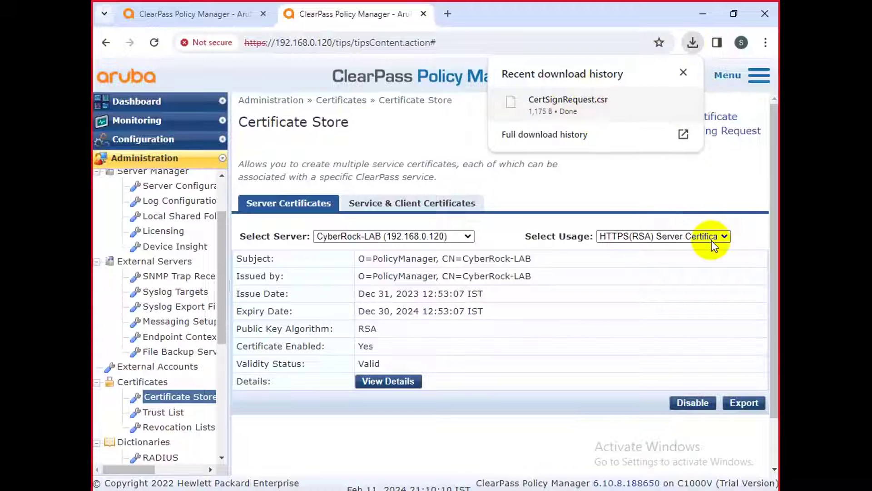
pyautogui.click(671, 237)
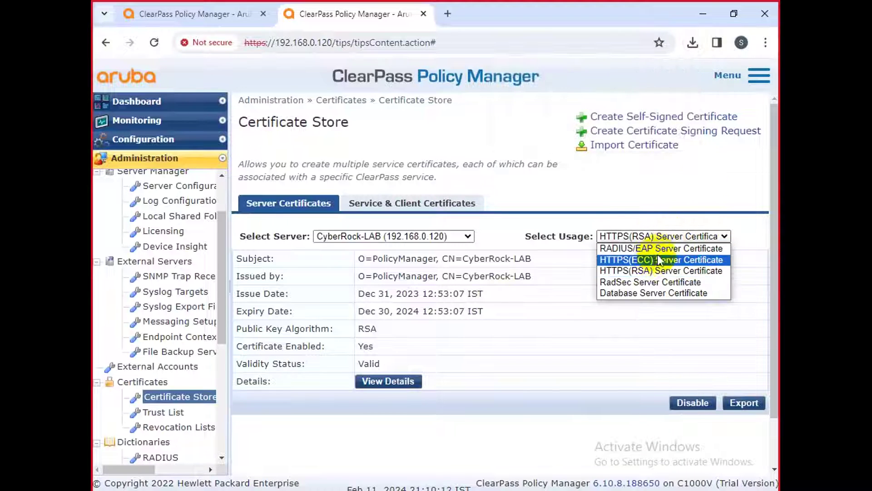
pyautogui.click(648, 249)
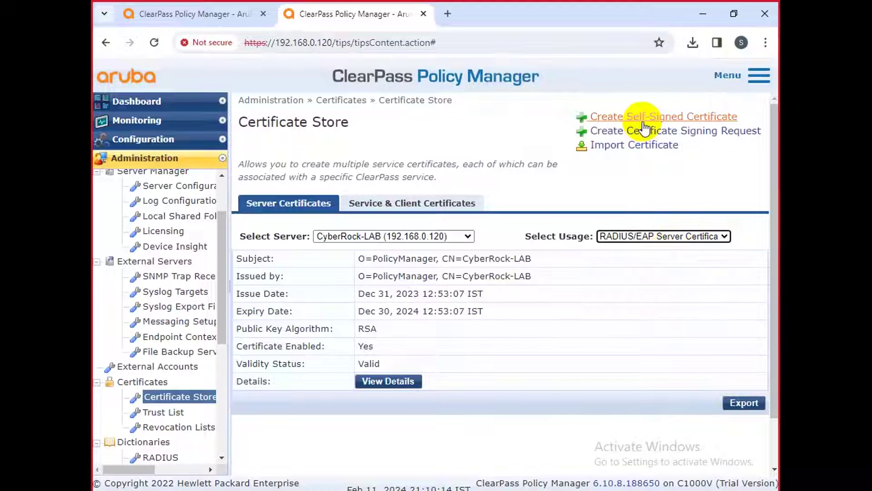